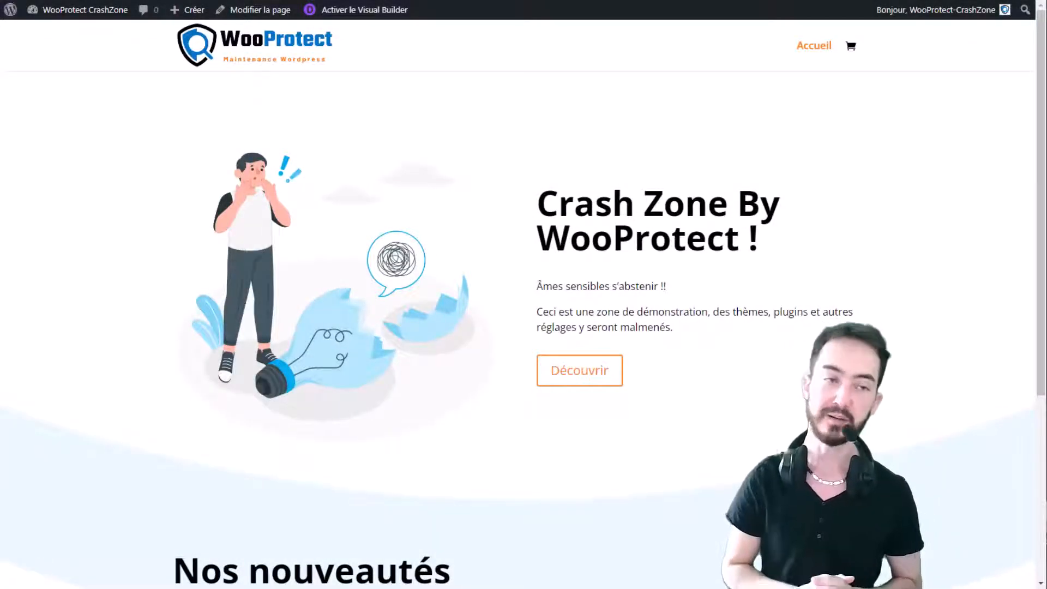
# Open the WooCommerce settings from the site's dashboard and show the Comptes et confidentialité section.
pyautogui.click(73, 16)
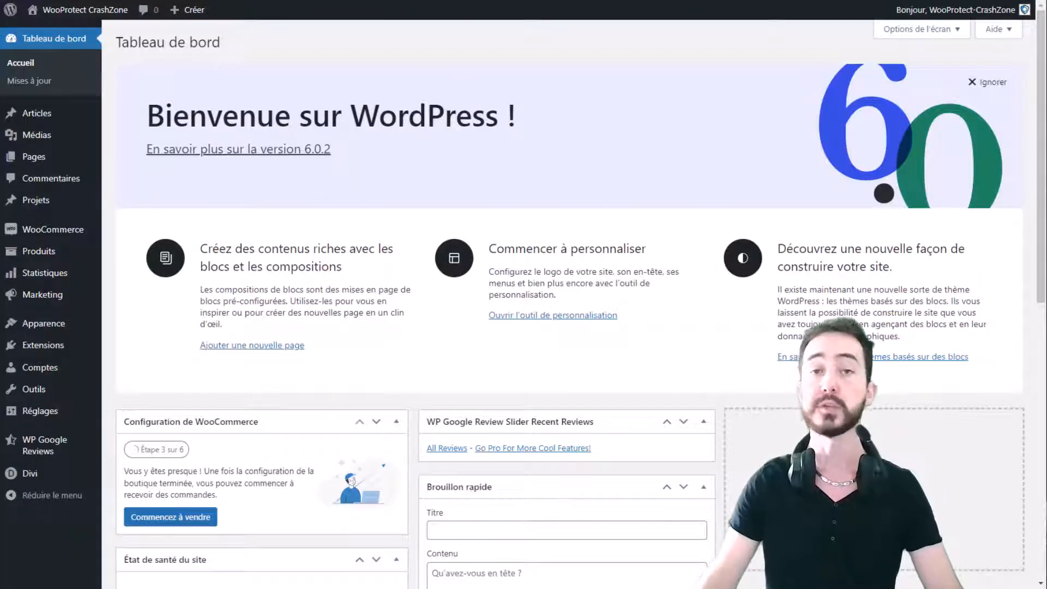
pyautogui.moveTo(39, 235)
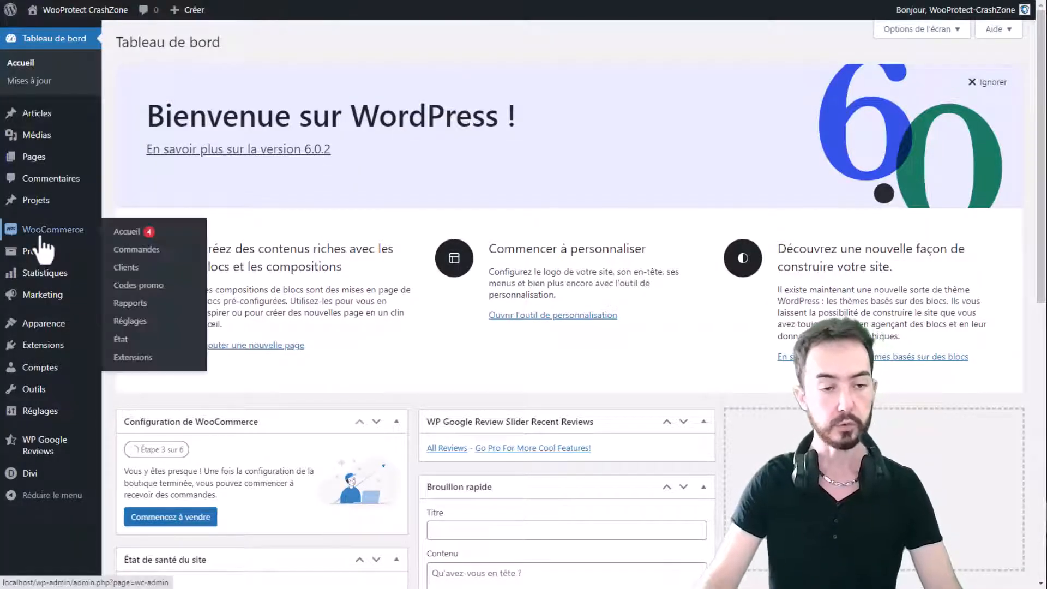
pyautogui.click(131, 320)
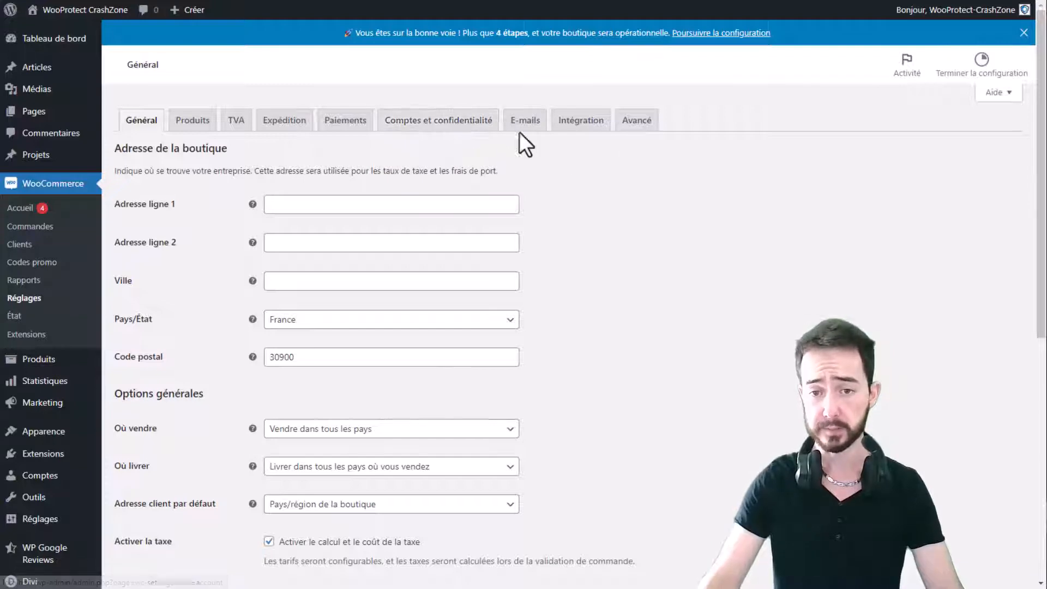
pyautogui.click(436, 124)
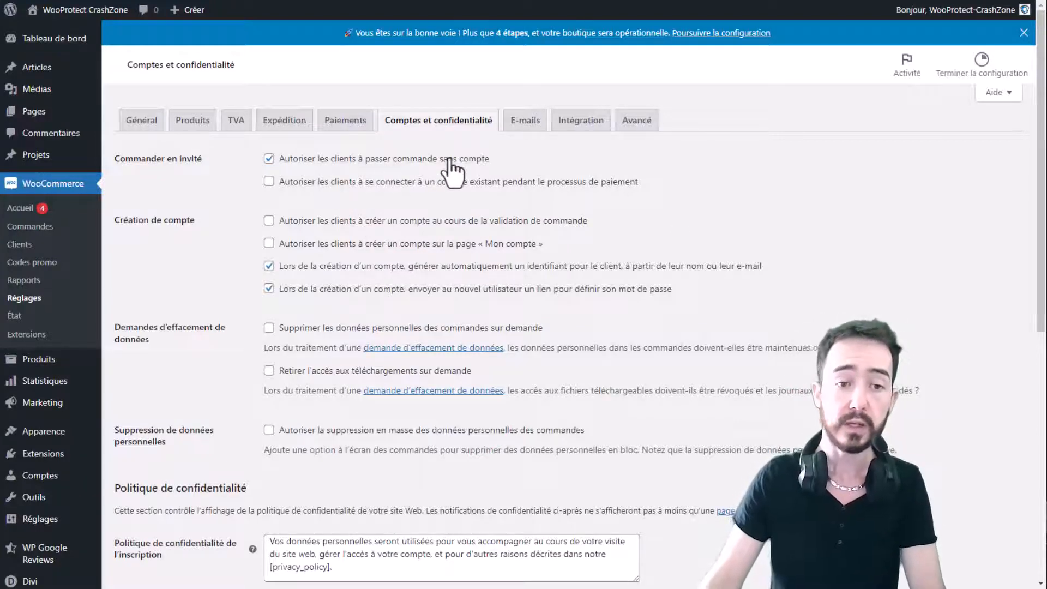
# Allow customers to create an account on the "Mon compte" page, reviewing the guest ordering and password link options.
pyautogui.moveTo(491, 158); pyautogui.dragTo(310, 159)
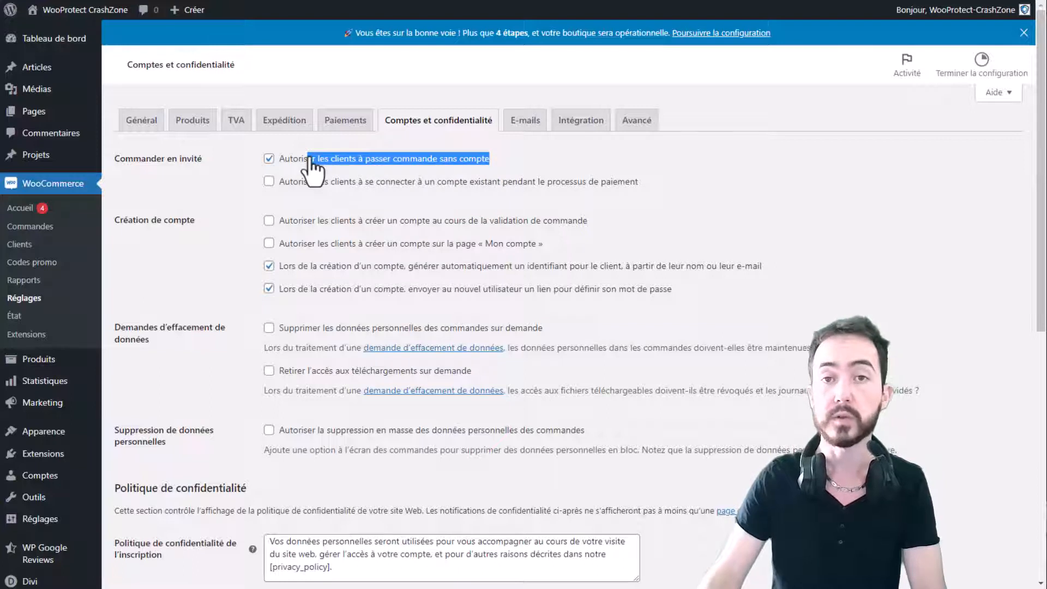
pyautogui.click(512, 160)
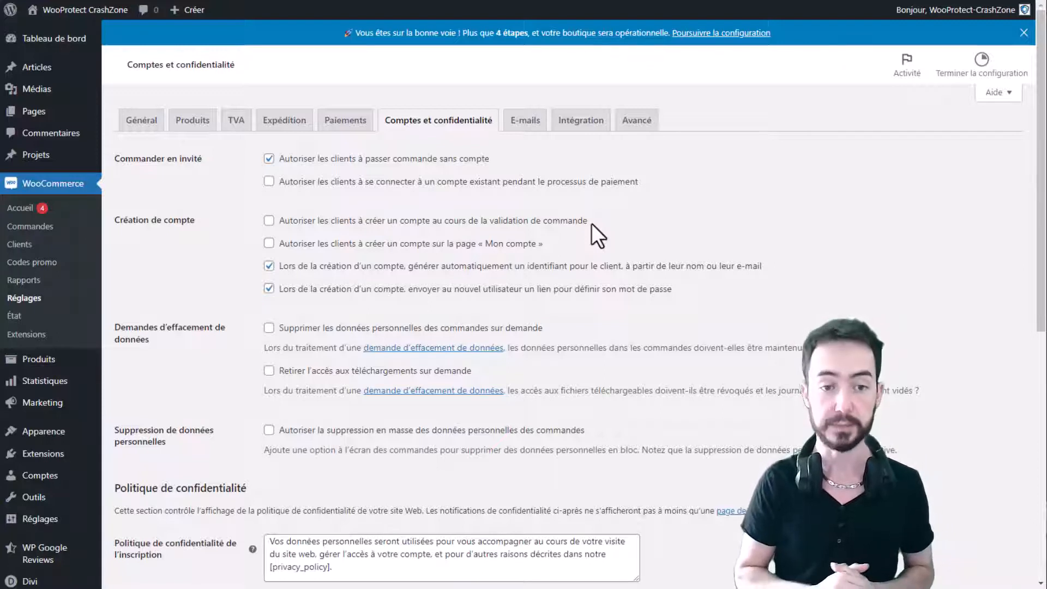
pyautogui.click(464, 243)
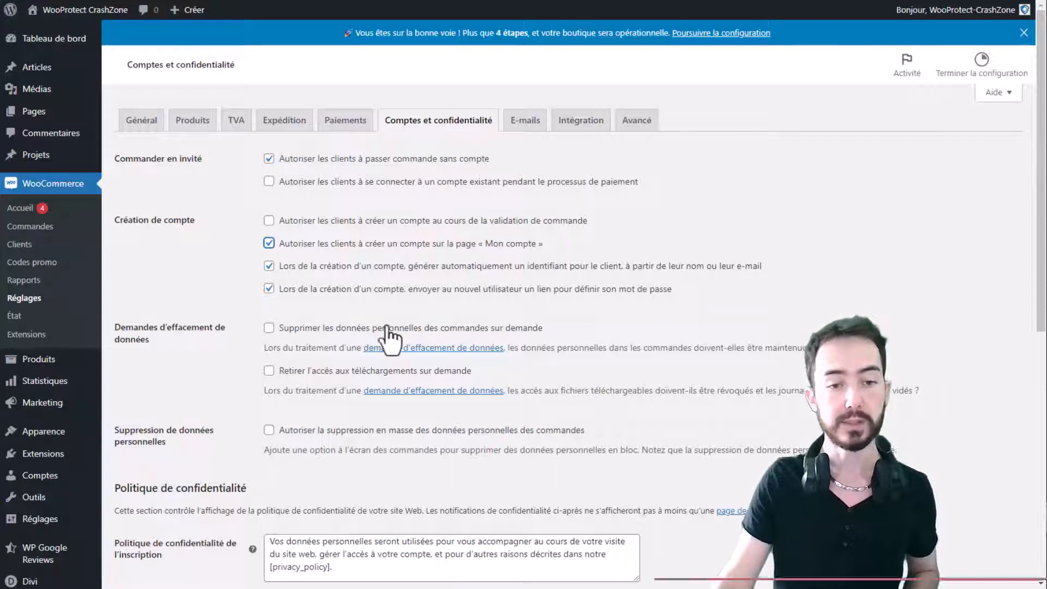
pyautogui.moveTo(431, 291); pyautogui.dragTo(511, 292)
pyautogui.click(426, 301)
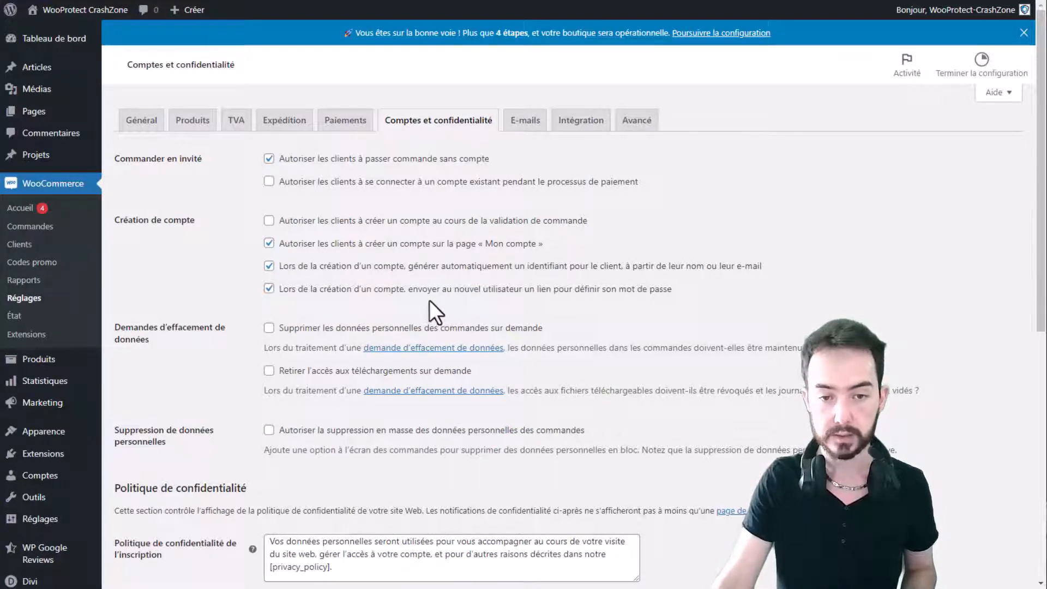
pyautogui.moveTo(408, 289); pyautogui.dragTo(628, 299)
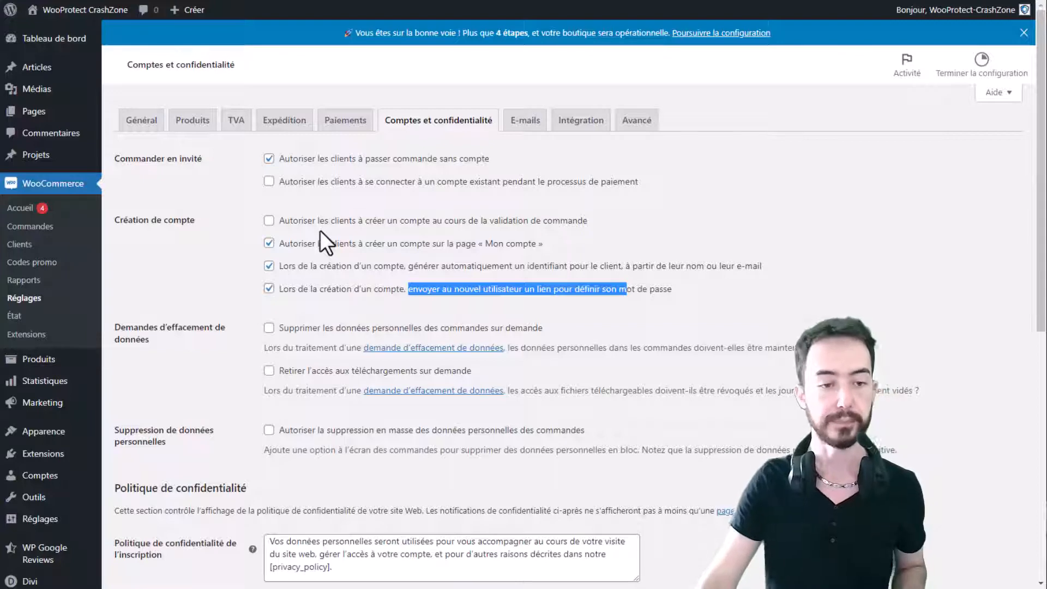
# Enable deletion of personal order data on request and removal of download access on request, and review the bulk deletion option.
pyautogui.scroll(-3, 349, 266)
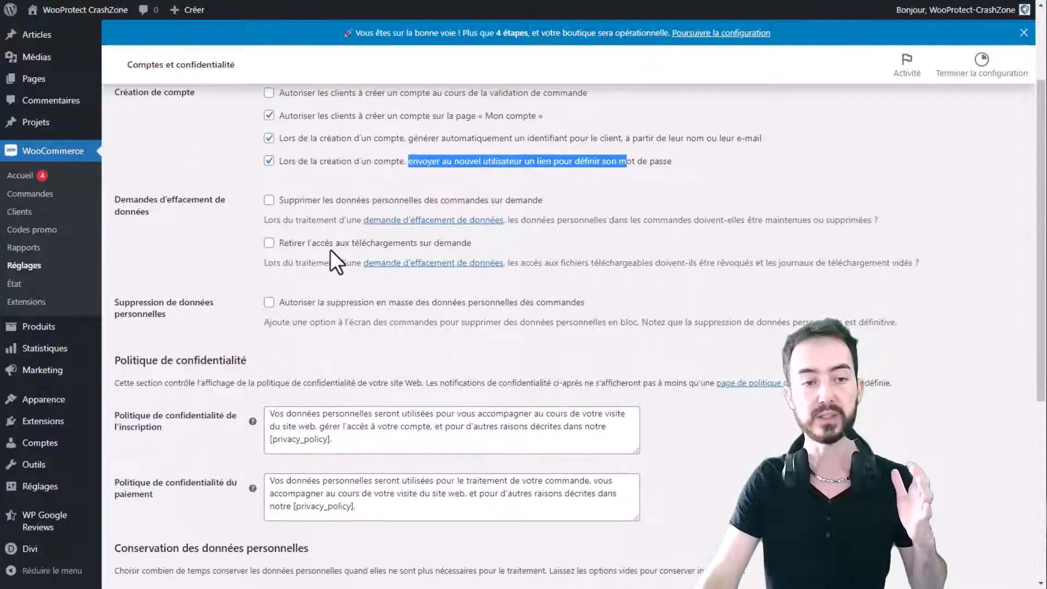
pyautogui.click(326, 190)
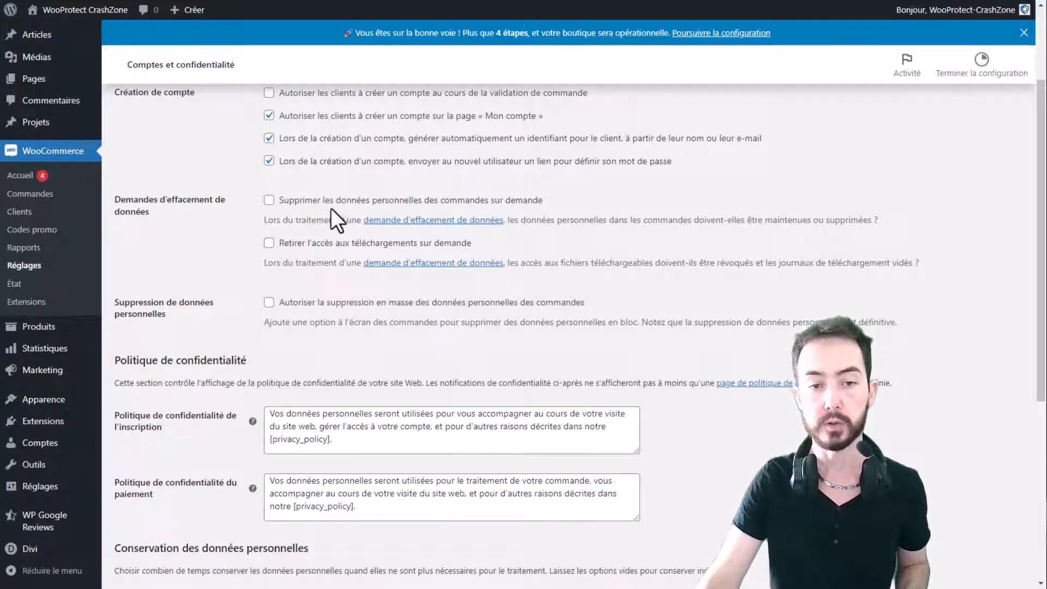
pyautogui.moveTo(330, 208); pyautogui.dragTo(544, 192)
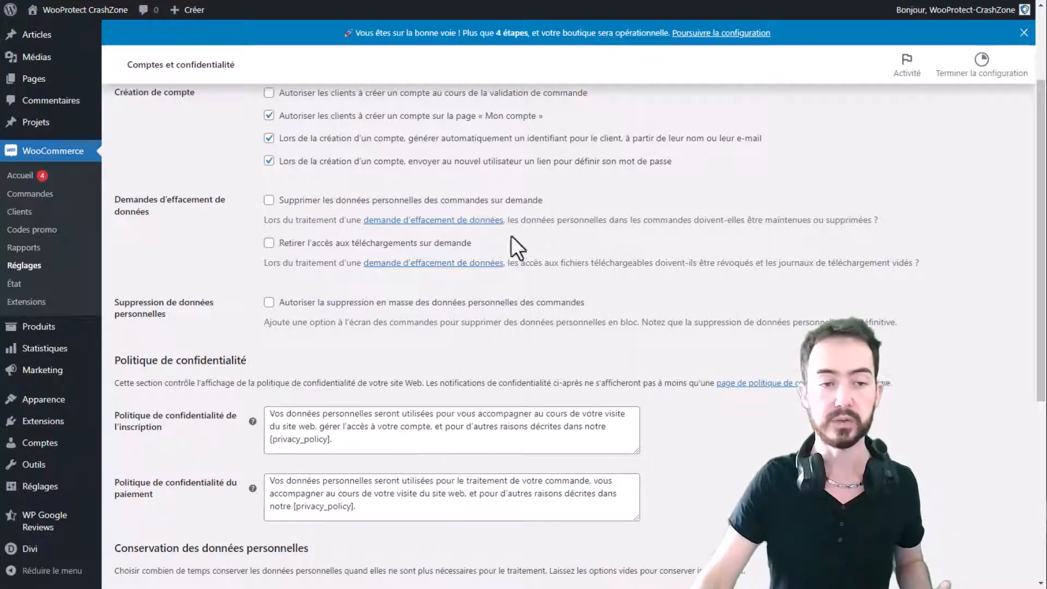
pyautogui.click(311, 202)
pyautogui.click(292, 245)
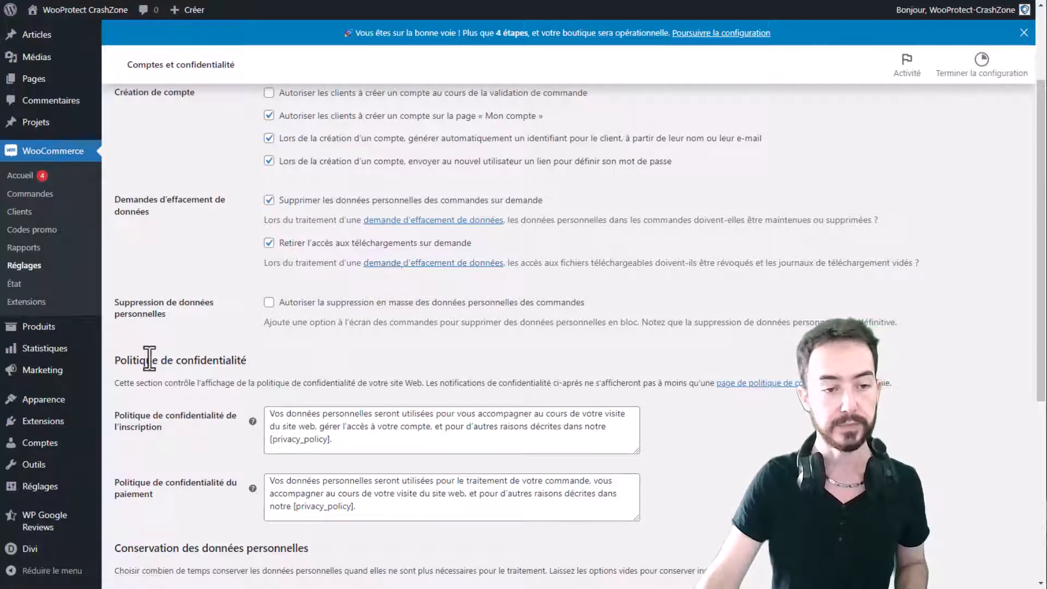
pyautogui.moveTo(124, 302); pyautogui.dragTo(198, 309)
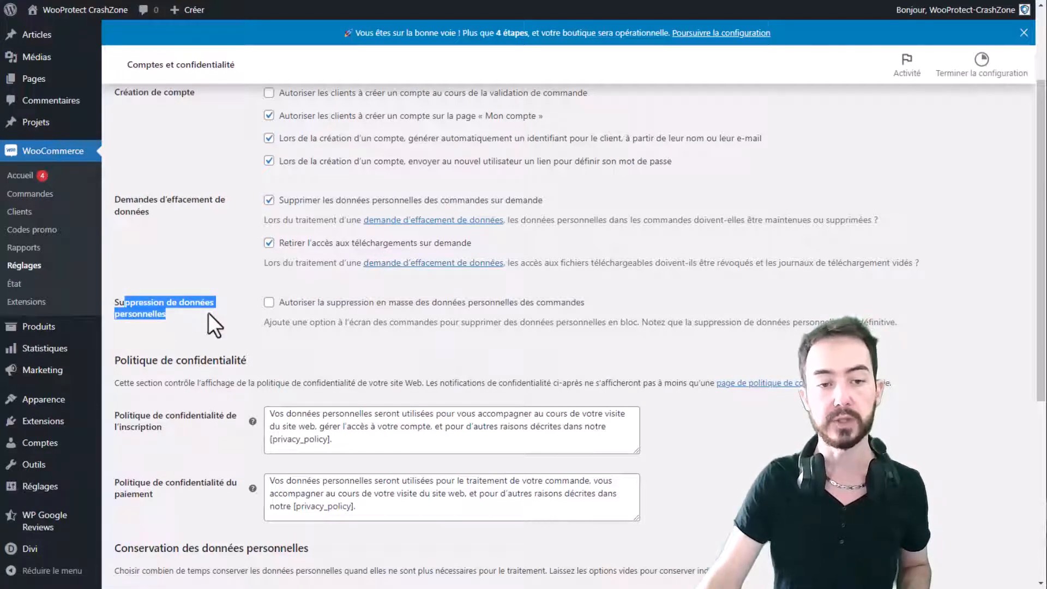
pyautogui.moveTo(633, 306); pyautogui.dragTo(277, 303)
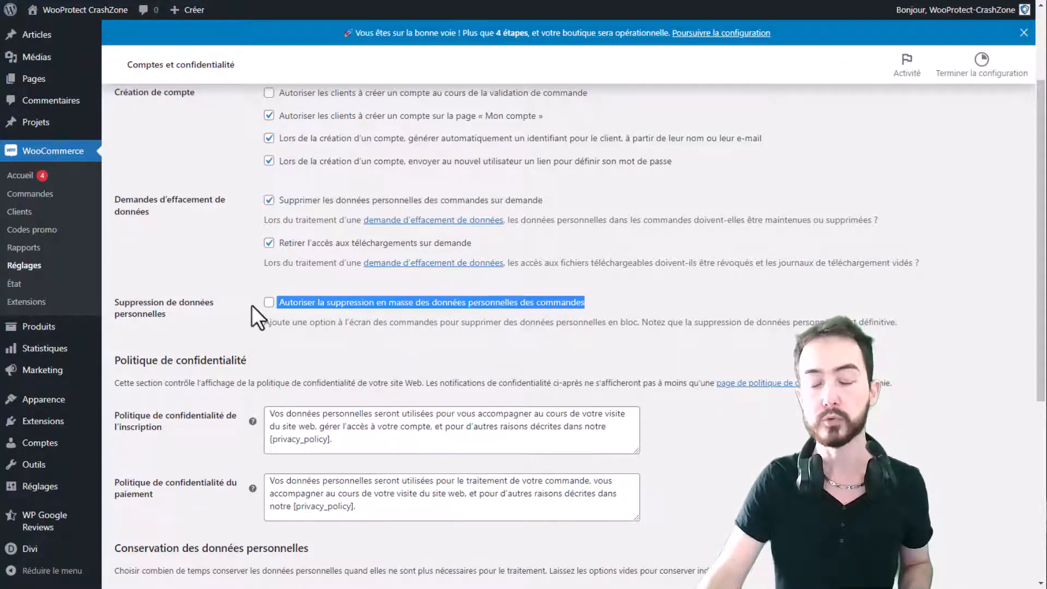
pyautogui.click(508, 358)
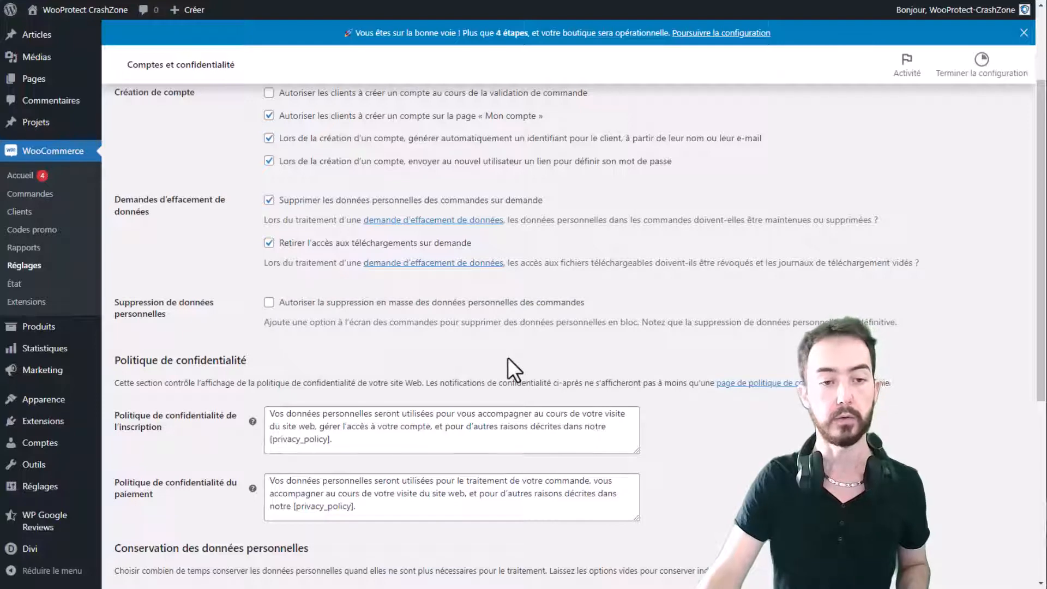
# Examine the registration privacy policy text in the Politique de confidentialité section.
pyautogui.scroll(-1, 508, 358)
pyautogui.scroll(-3, 509, 357)
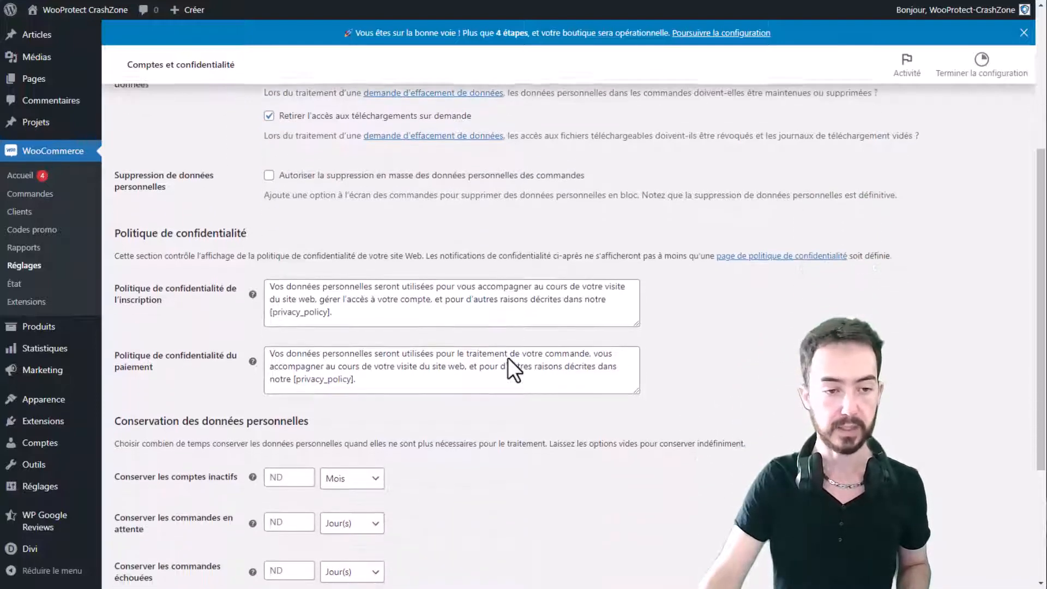
pyautogui.scroll(-2, 286, 247)
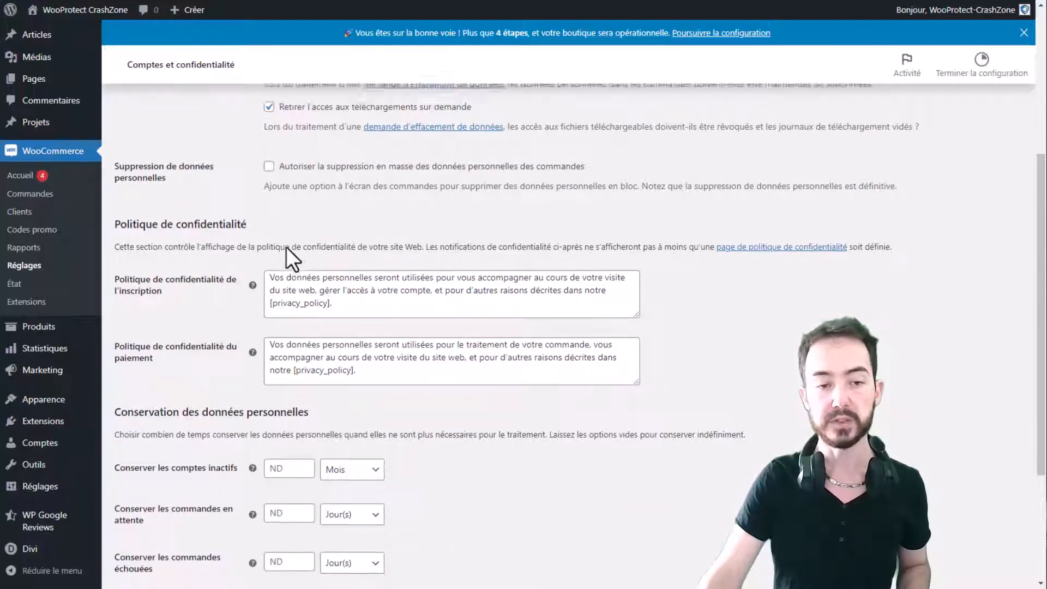
pyautogui.click(281, 227)
pyautogui.moveTo(281, 227); pyautogui.dragTo(298, 233)
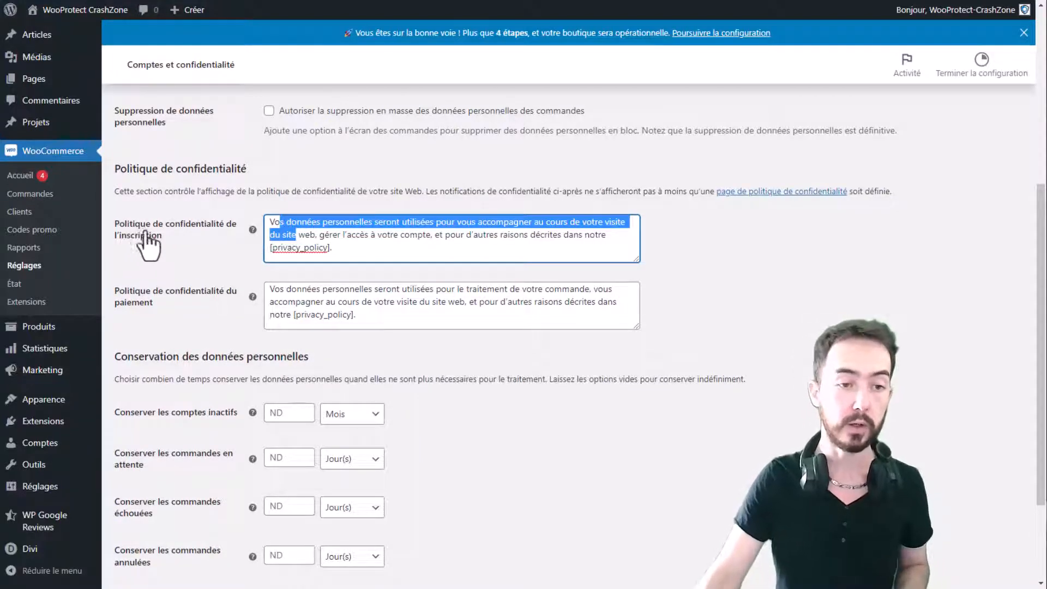
pyautogui.click(186, 240)
pyautogui.moveTo(190, 254); pyautogui.dragTo(110, 302)
pyautogui.click(359, 235)
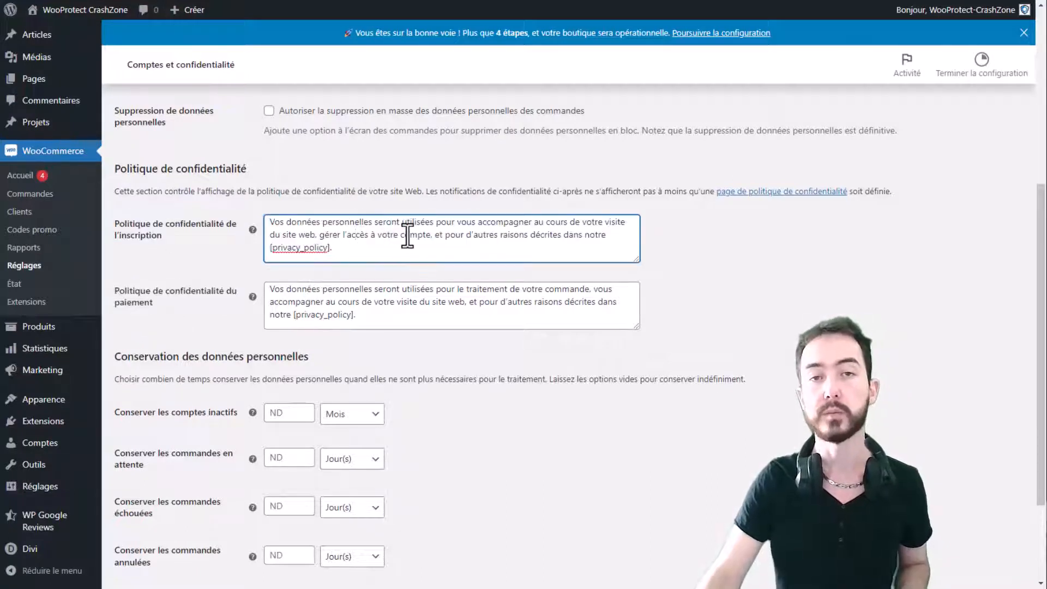
pyautogui.moveTo(408, 236); pyautogui.dragTo(284, 222)
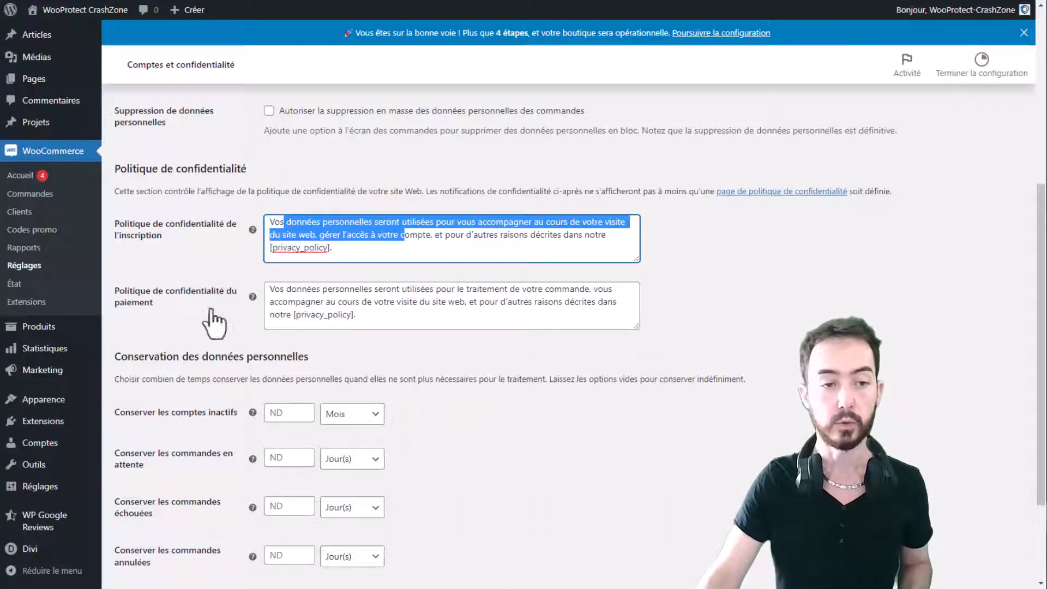
pyautogui.moveTo(162, 236); pyautogui.dragTo(119, 234)
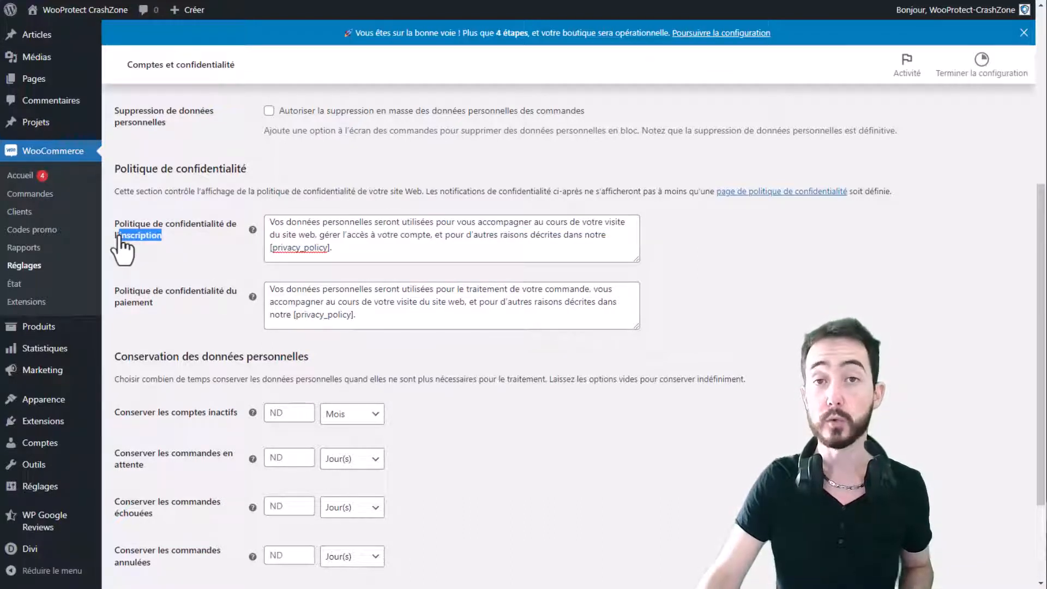
pyautogui.moveTo(356, 248); pyautogui.dragTo(295, 222)
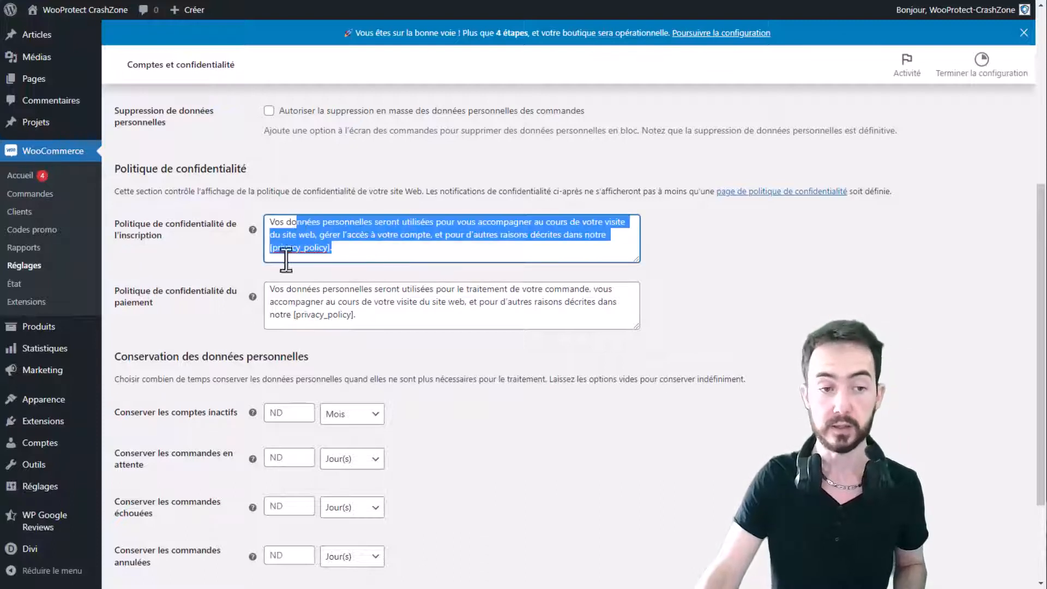
# Examine the payment privacy policy text and the [privacy_policy] shortcode used in the registration text.
pyautogui.moveTo(158, 305); pyautogui.dragTo(116, 290)
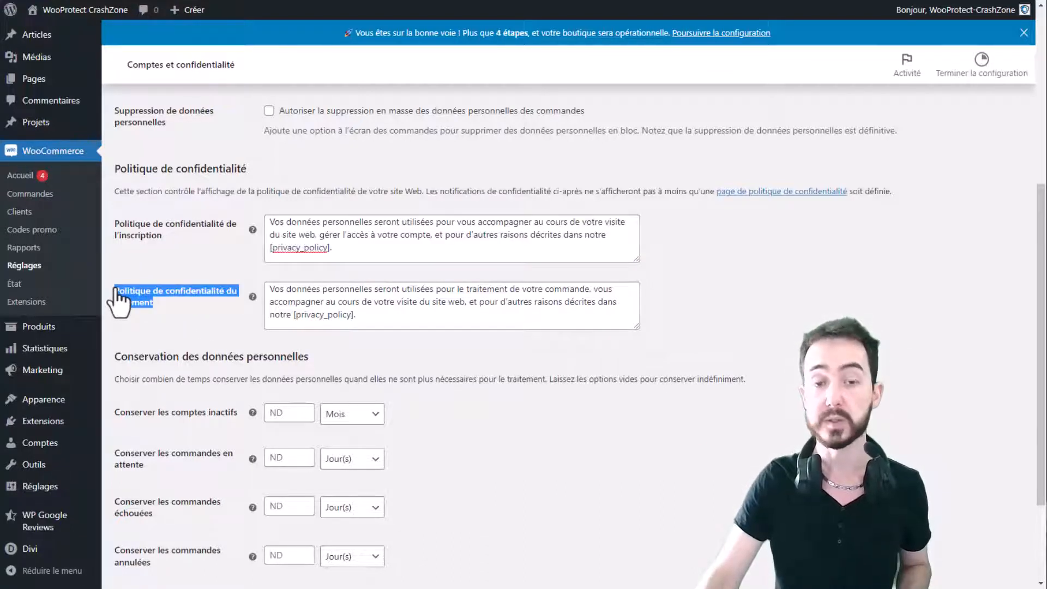
pyautogui.moveTo(462, 318); pyautogui.dragTo(322, 289)
pyautogui.click(402, 289)
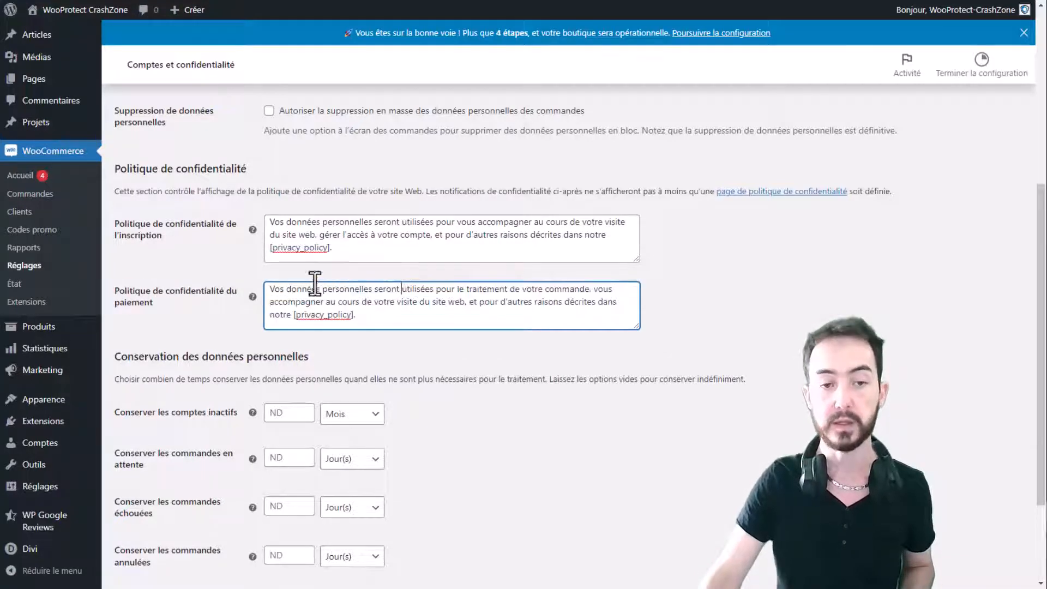
pyautogui.moveTo(329, 249); pyautogui.dragTo(270, 251)
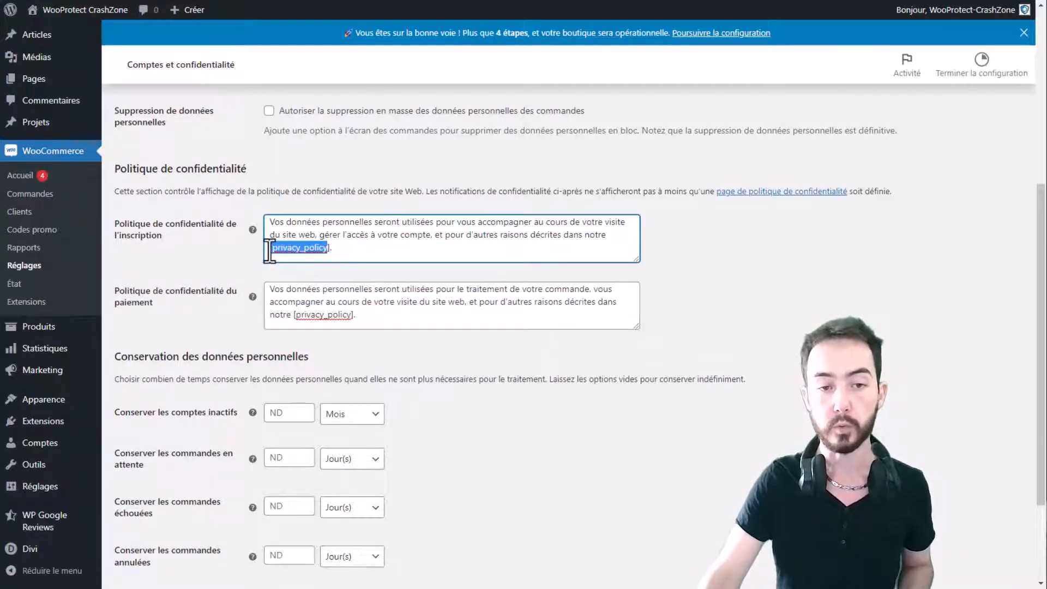
pyautogui.click(330, 251)
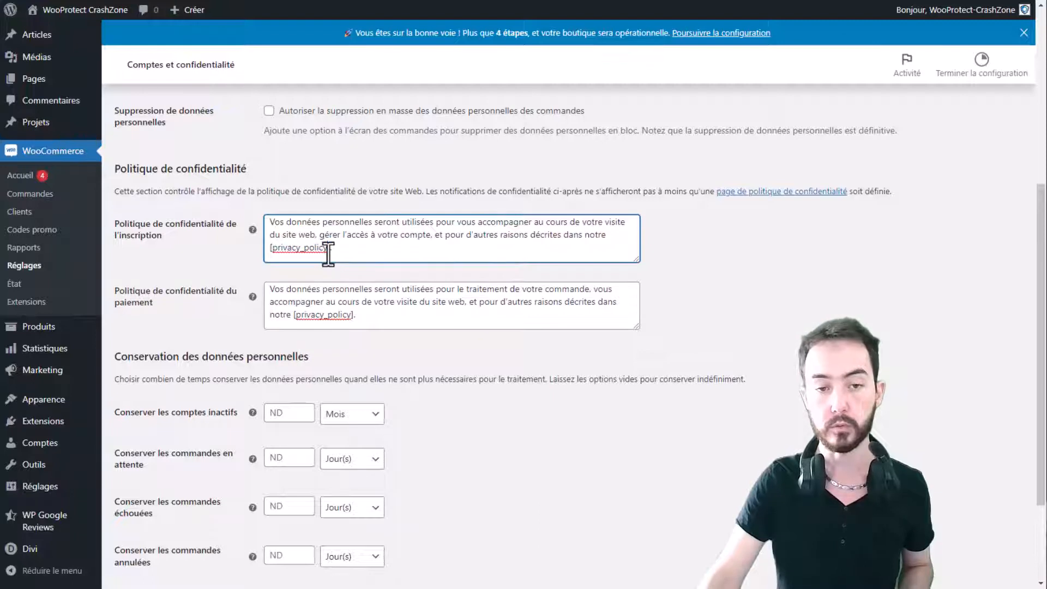
pyautogui.moveTo(330, 252); pyautogui.dragTo(273, 251)
pyautogui.click(338, 251)
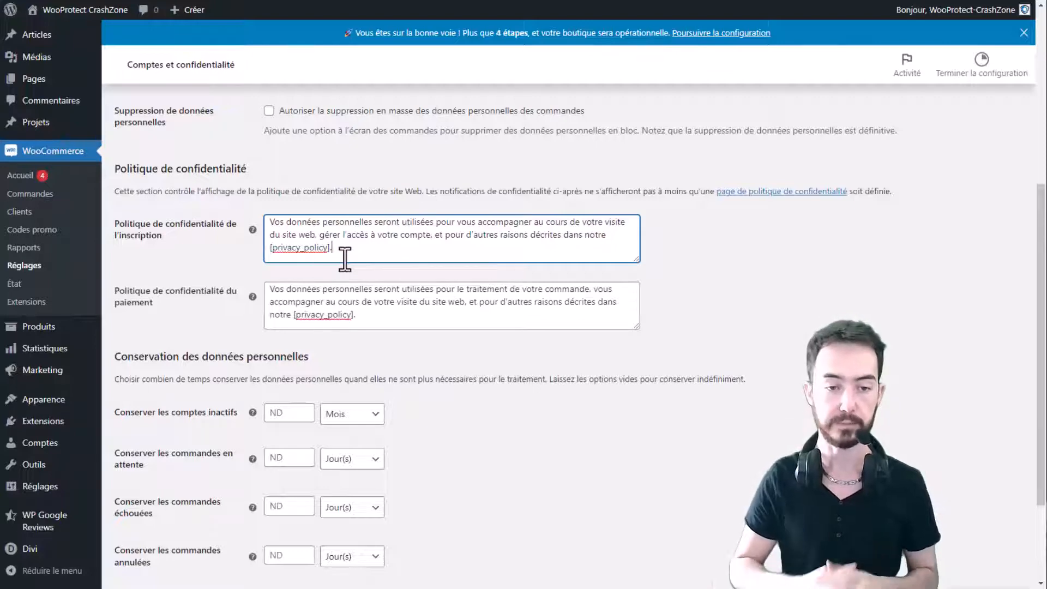
# Review the retention settings for pending and failed orders and save the account and privacy settings.
pyautogui.click(567, 334)
pyautogui.scroll(-3, 567, 332)
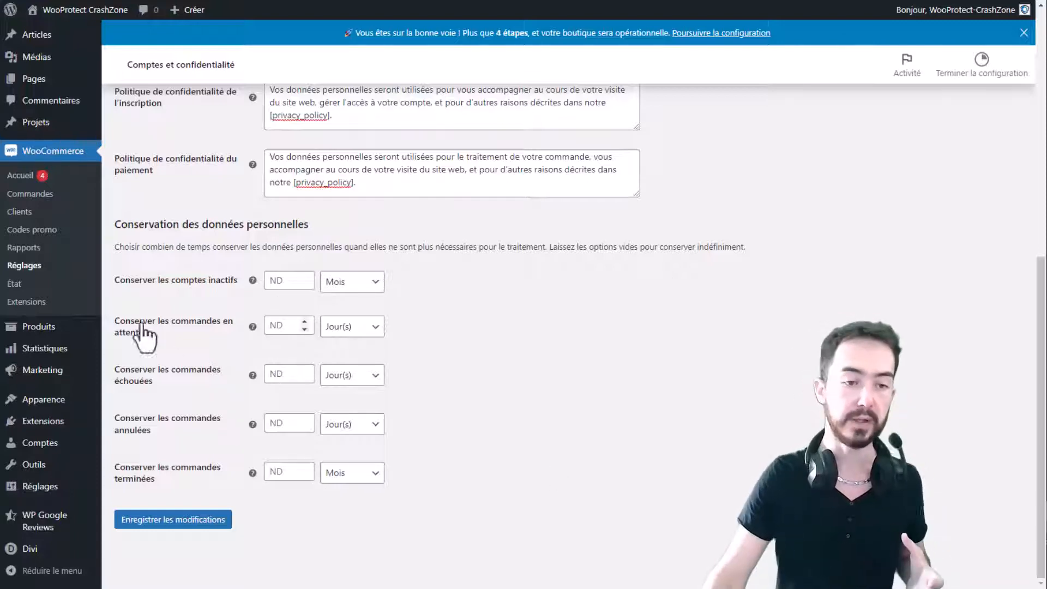
pyautogui.moveTo(187, 322); pyautogui.dragTo(182, 323)
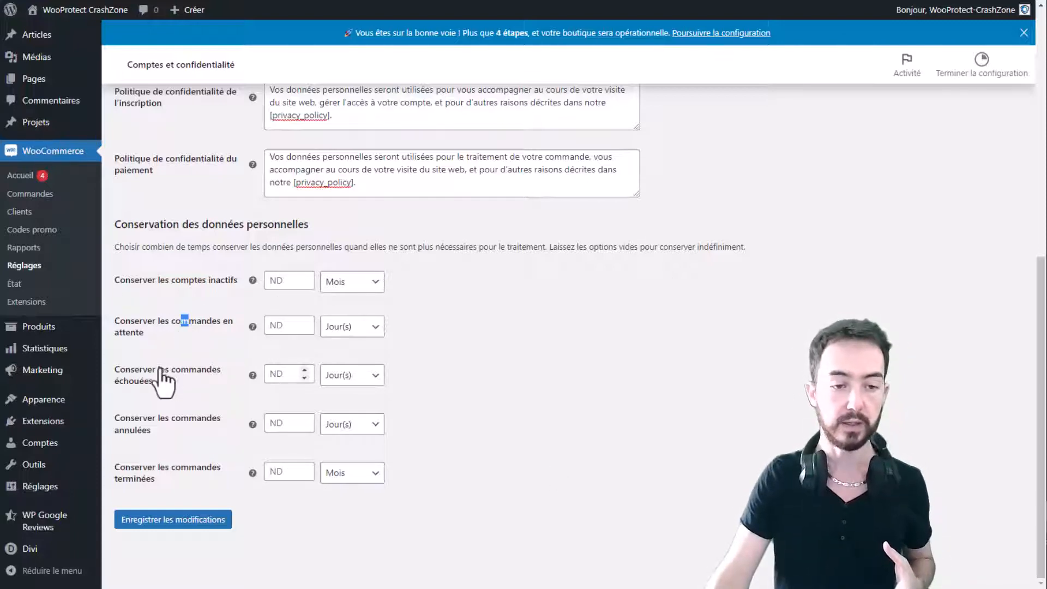
pyautogui.moveTo(159, 371); pyautogui.dragTo(187, 392)
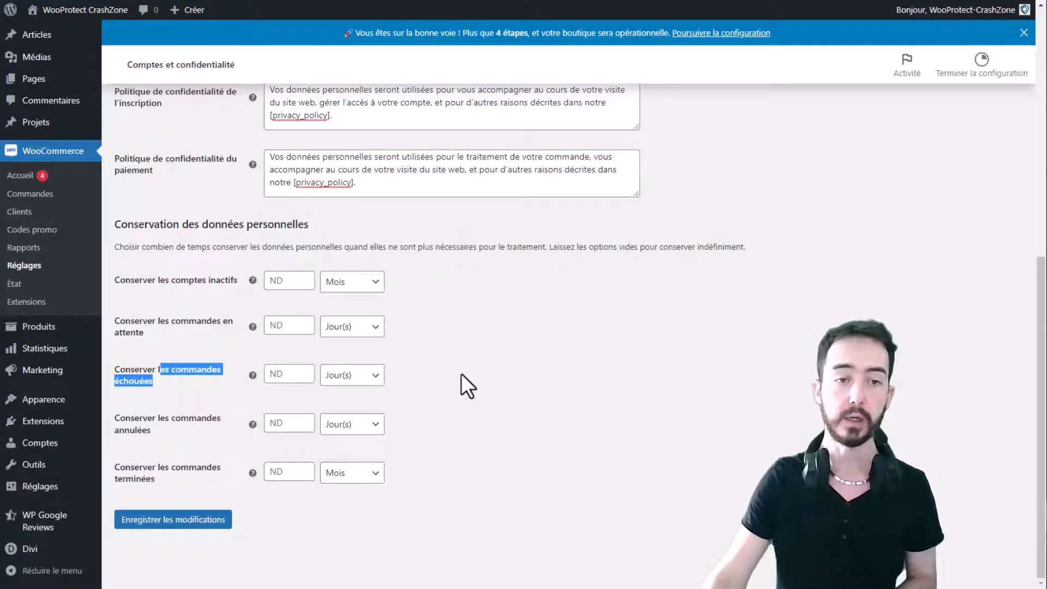
pyautogui.click(182, 519)
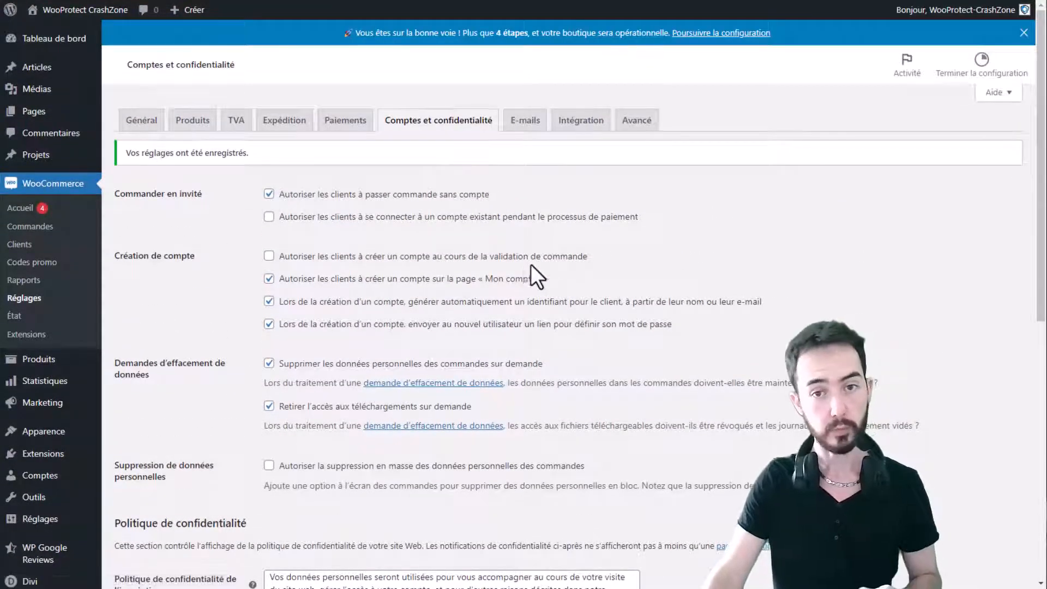
# Open the WooCommerce e-mail notification settings and examine the Nouvelle commande entry.
pyautogui.click(519, 126)
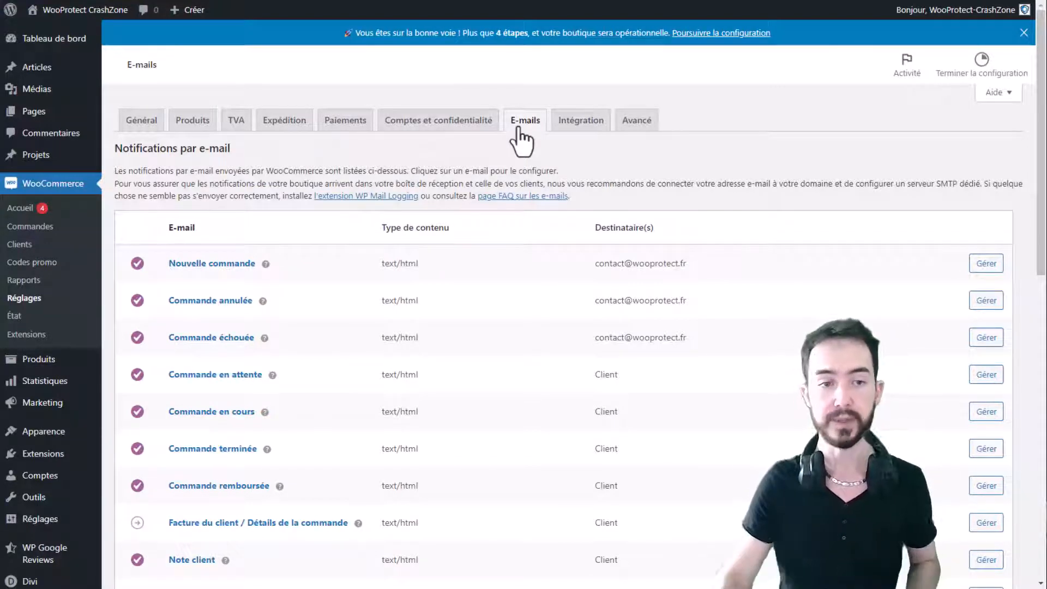
pyautogui.scroll(-1, 421, 178)
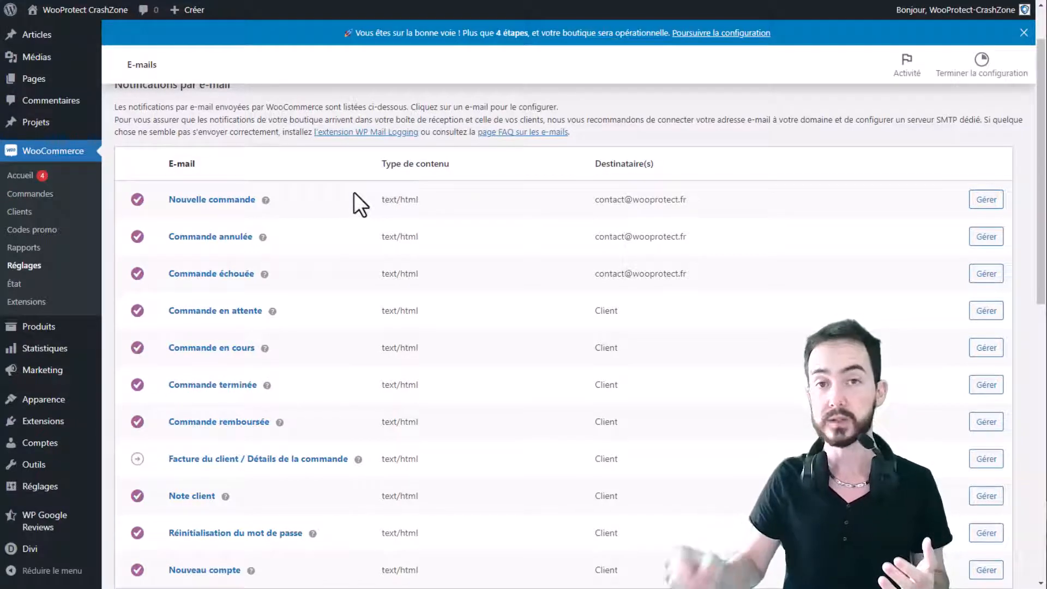
pyautogui.moveTo(292, 201); pyautogui.dragTo(161, 203)
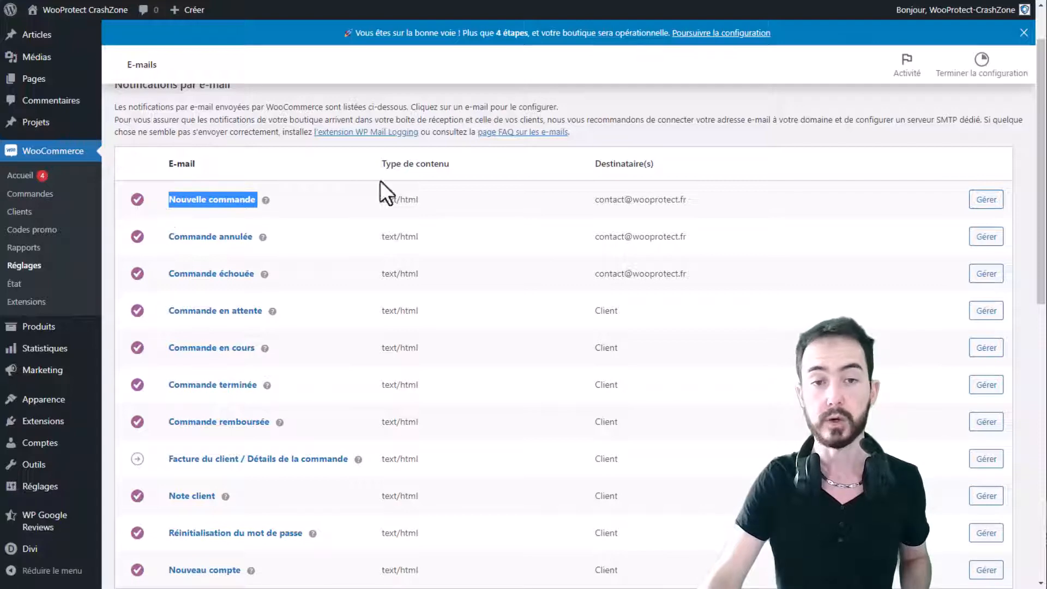
# Examine the content type and recipient of the Nouvelle commande notification, then open its settings to check the recipient field.
pyautogui.moveTo(434, 208); pyautogui.dragTo(385, 209)
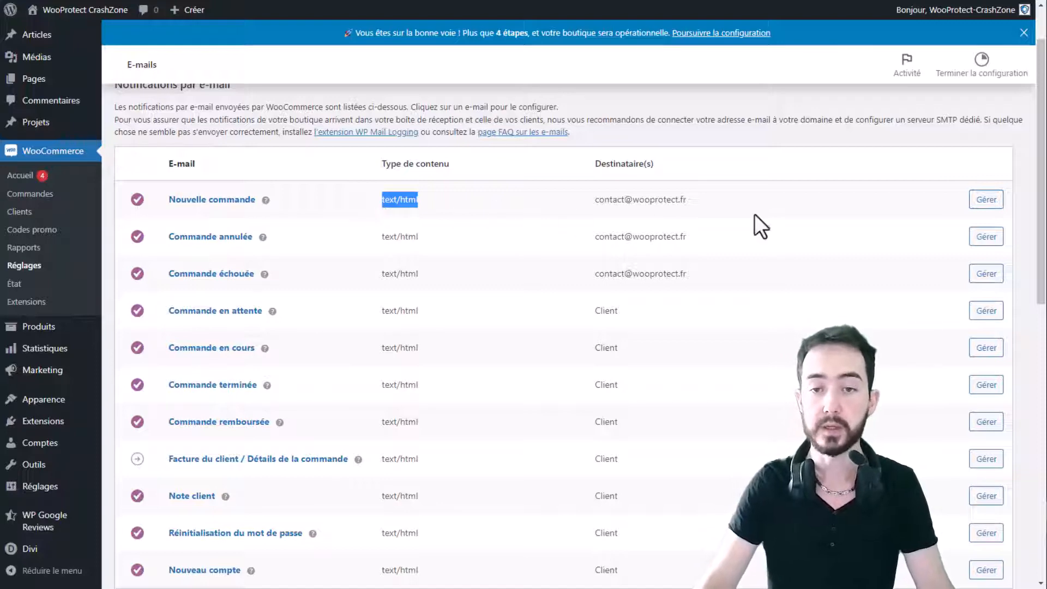
pyautogui.moveTo(686, 199); pyautogui.dragTo(599, 199)
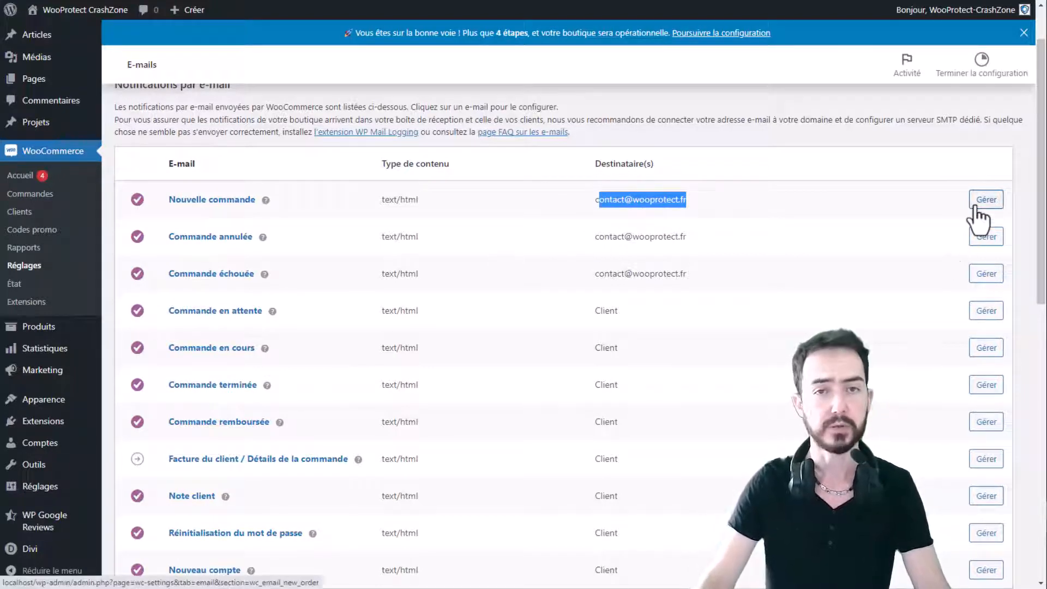
pyautogui.click(709, 193)
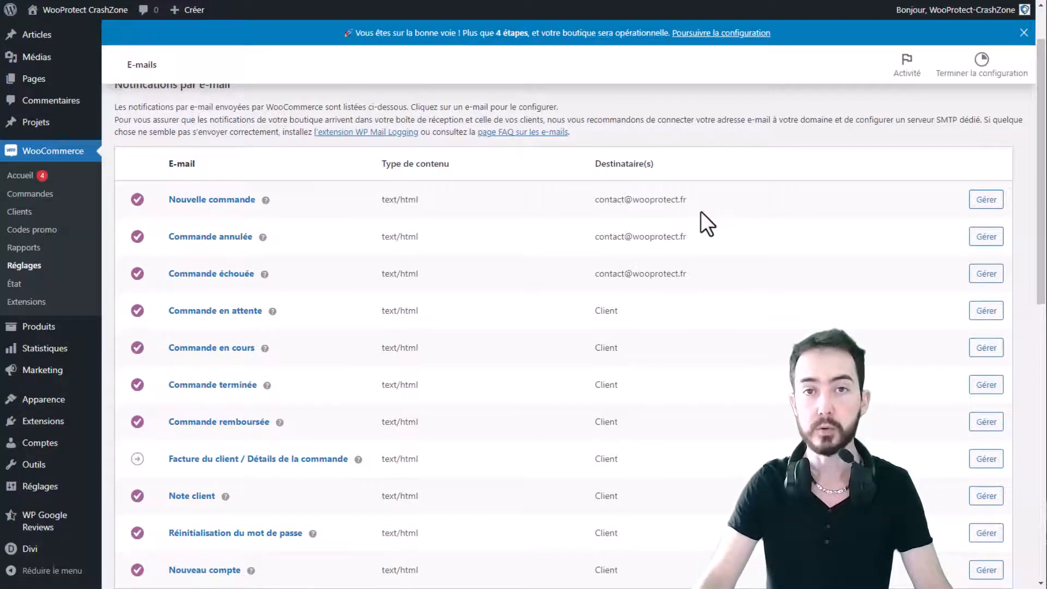
pyautogui.click(988, 201)
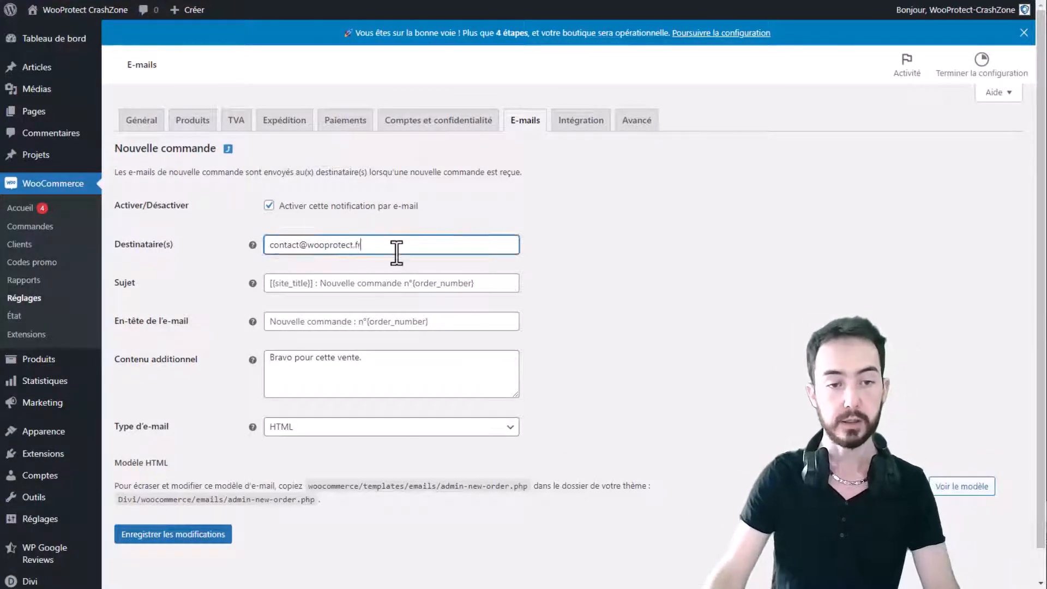
pyautogui.moveTo(398, 250); pyautogui.dragTo(224, 252)
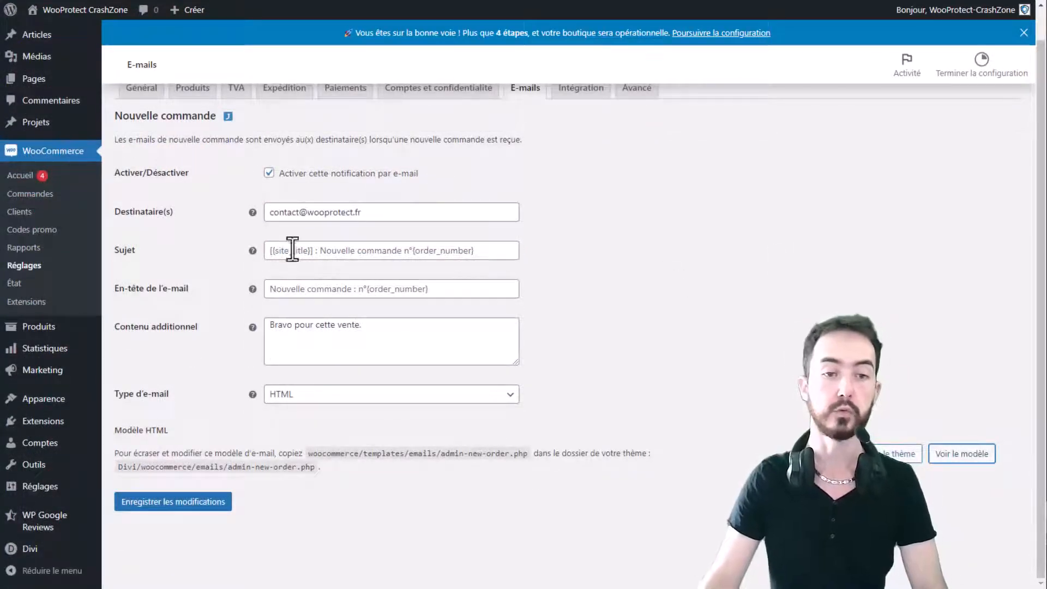
pyautogui.click(498, 248)
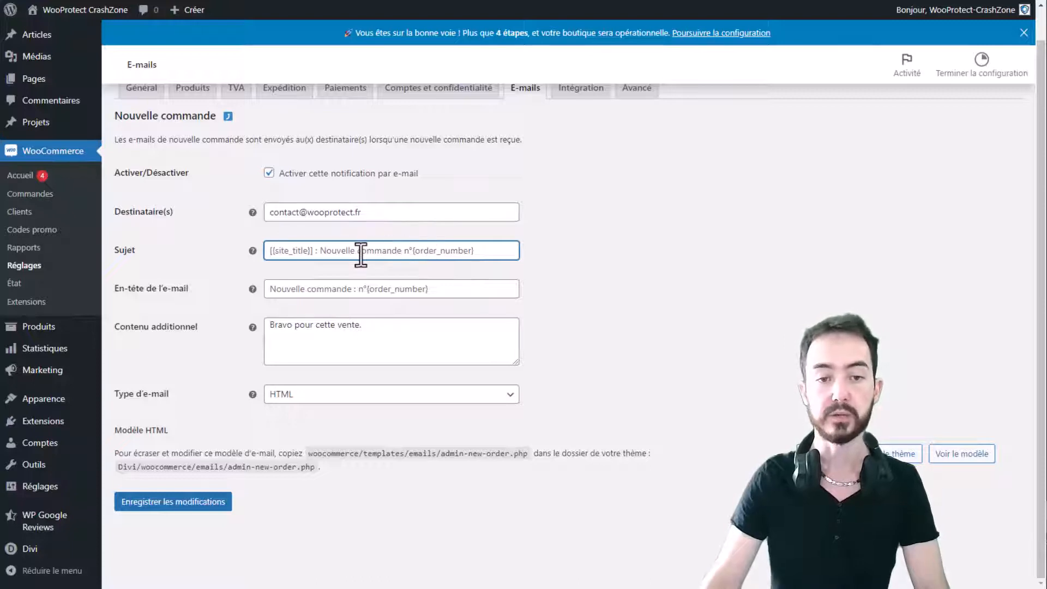
pyautogui.write('f')
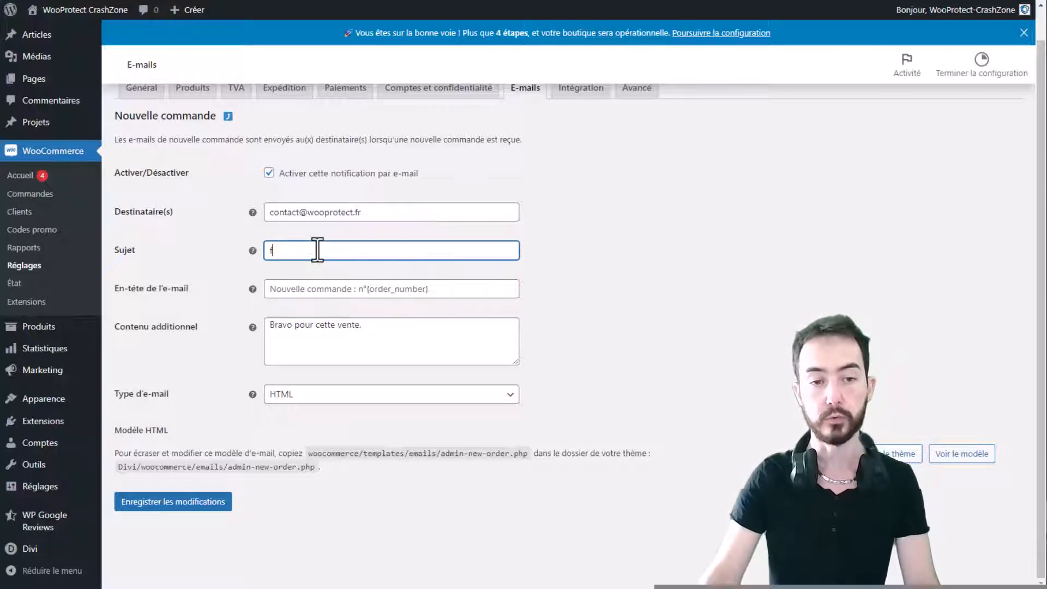
pyautogui.press('BackSpace')
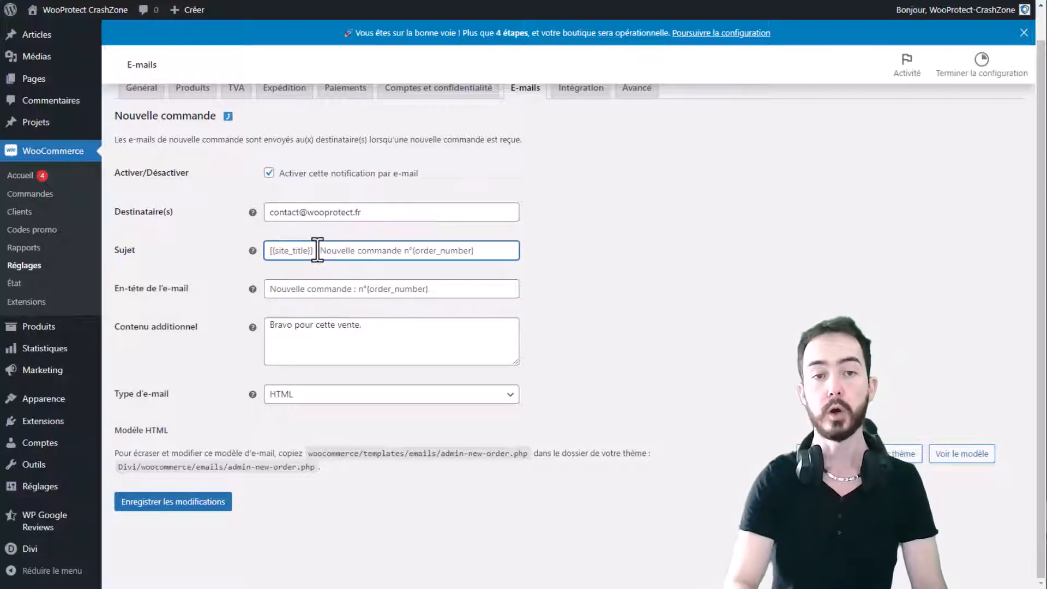
pyautogui.click(551, 259)
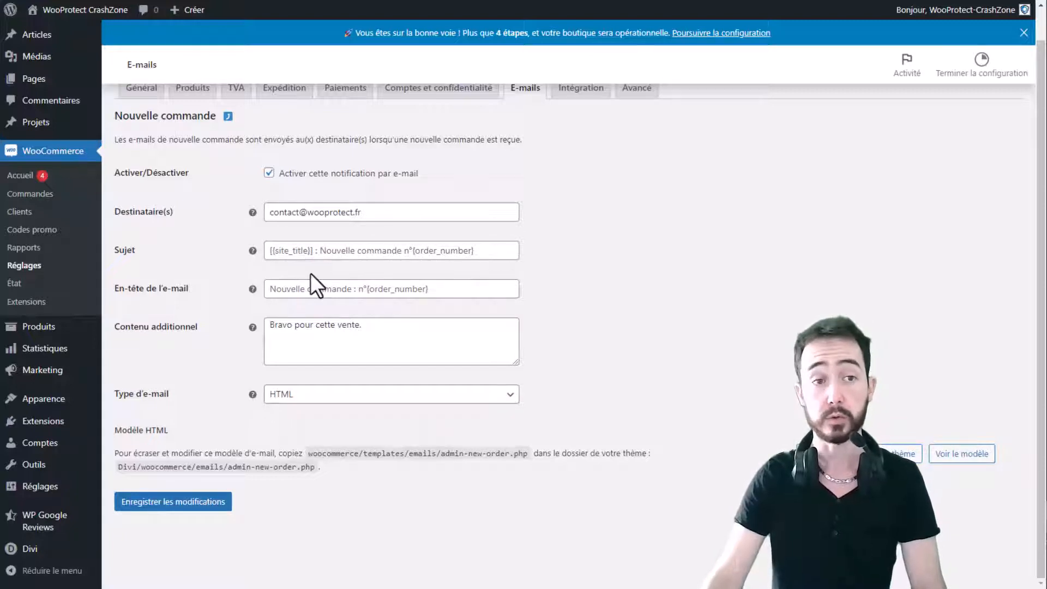
pyautogui.moveTo(82, 10)
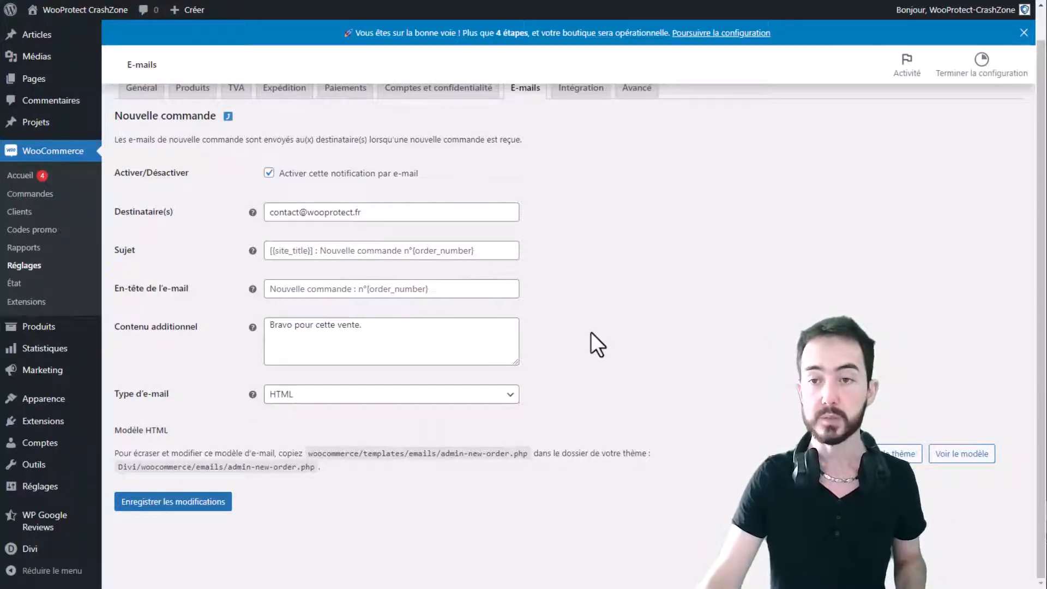
# Return to the e-mail notification list and examine the Commande en cours, Commande terminée and Commande remboursée entries.
pyautogui.scroll(1, 589, 322)
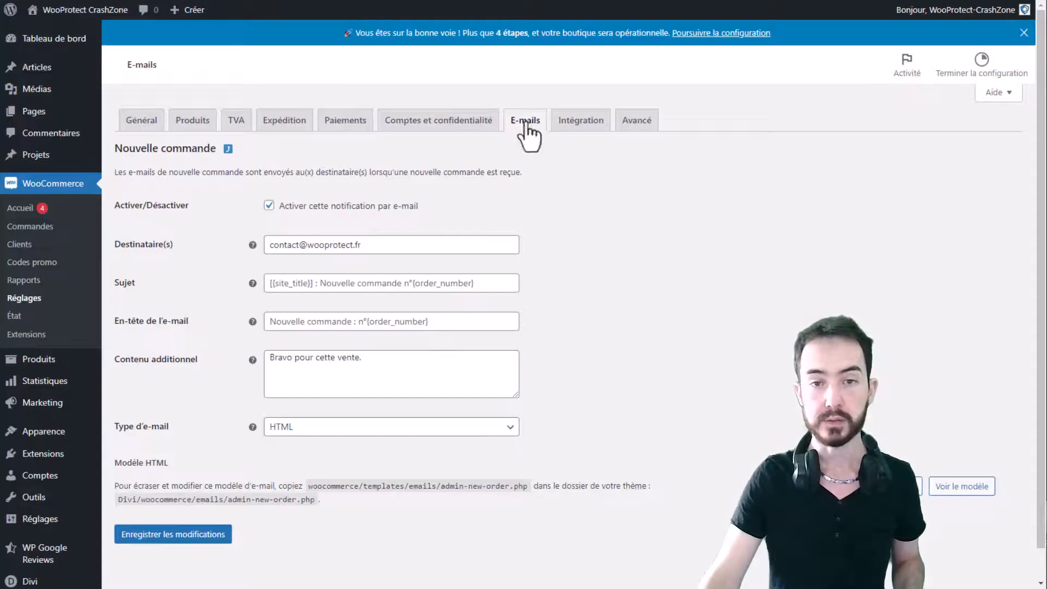
pyautogui.click(526, 123)
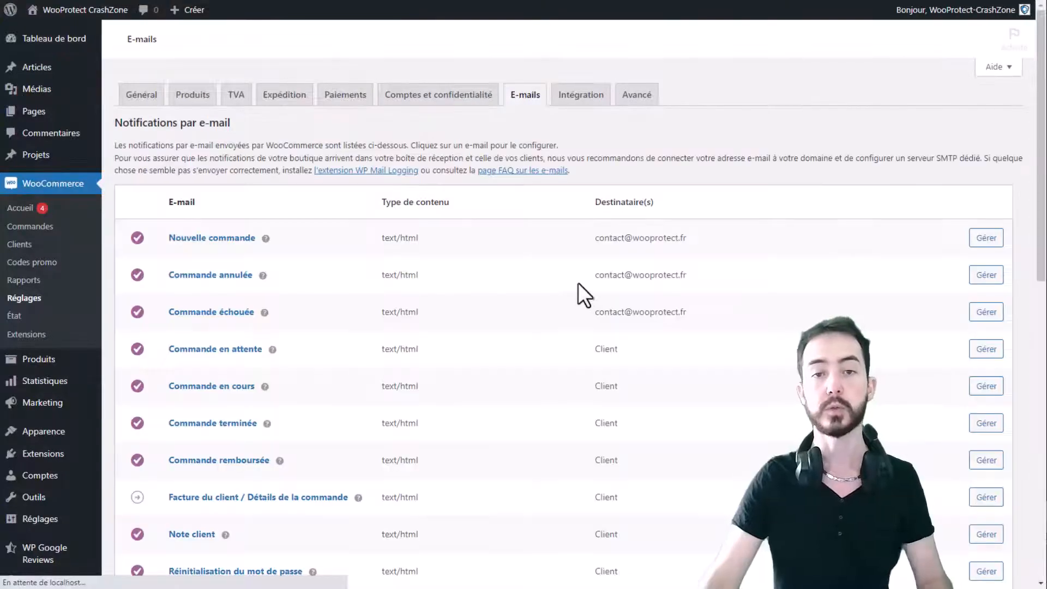
pyautogui.scroll(-3, 698, 224)
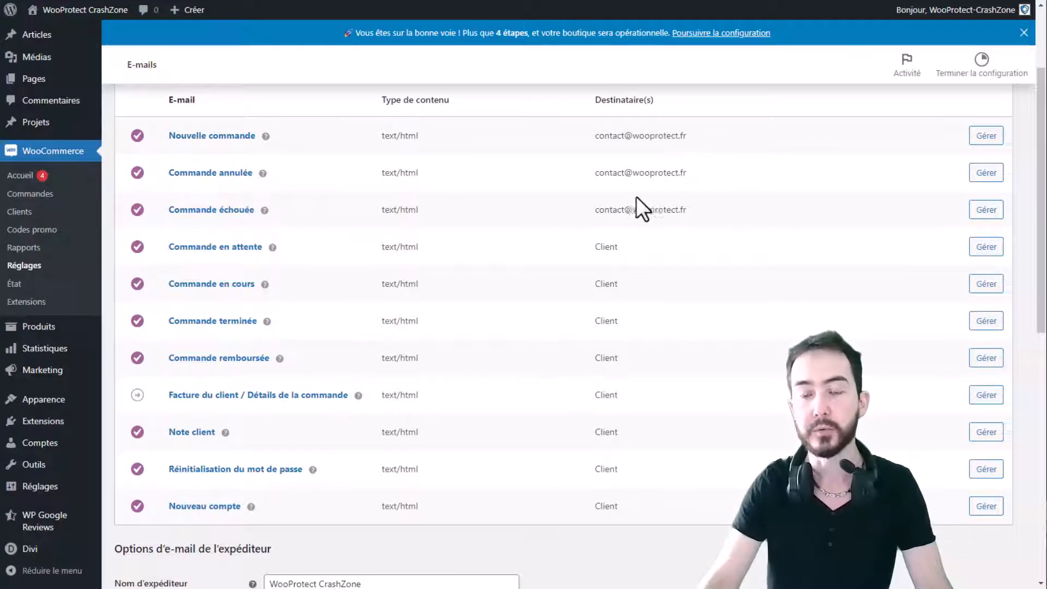
pyautogui.scroll(-1, 636, 148)
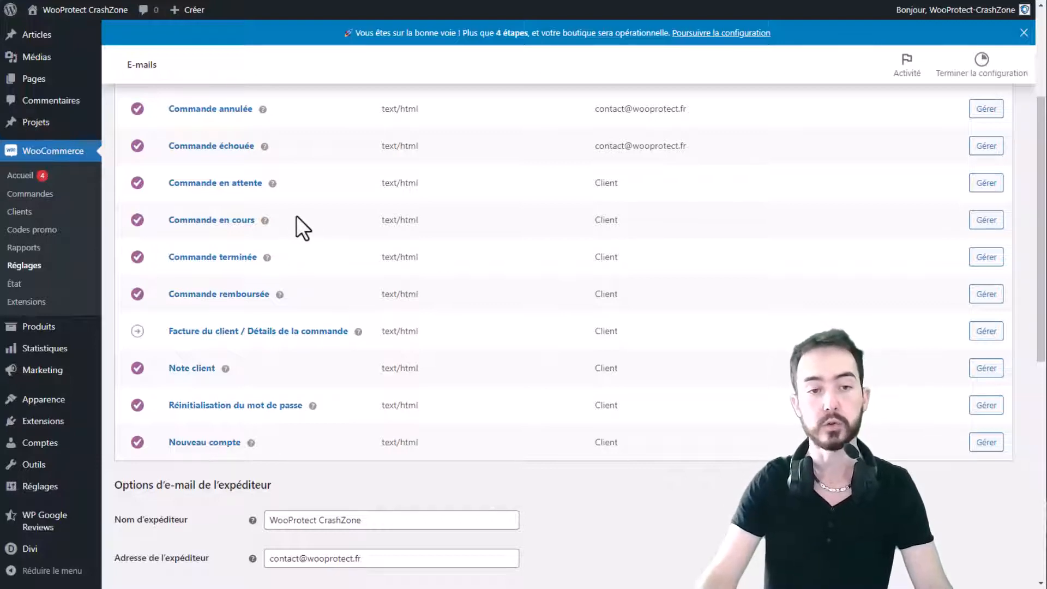
pyautogui.moveTo(296, 216); pyautogui.dragTo(180, 218)
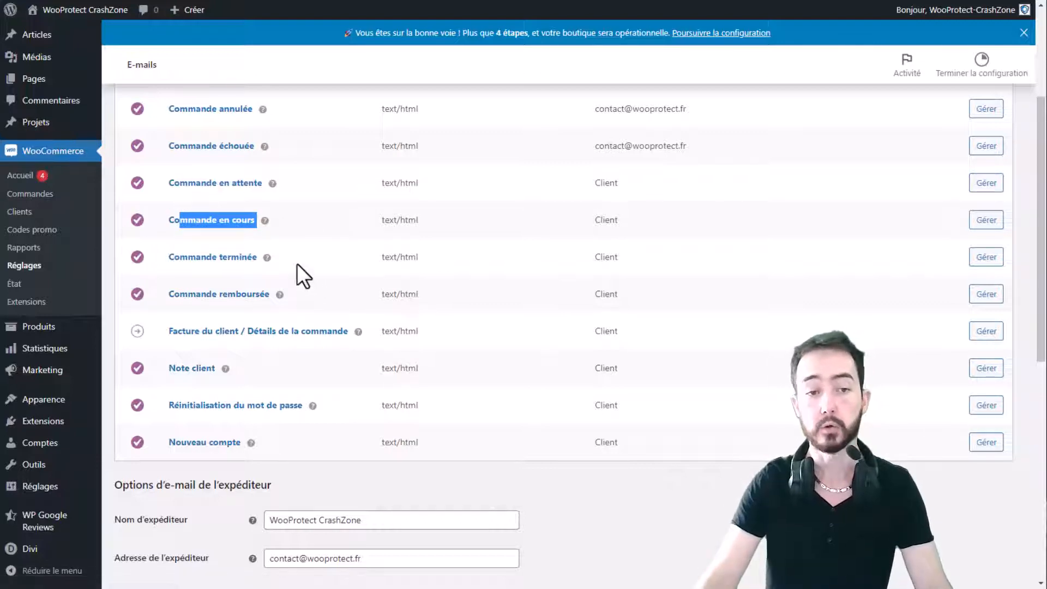
pyautogui.moveTo(296, 264); pyautogui.dragTo(185, 273)
pyautogui.moveTo(309, 302); pyautogui.dragTo(192, 295)
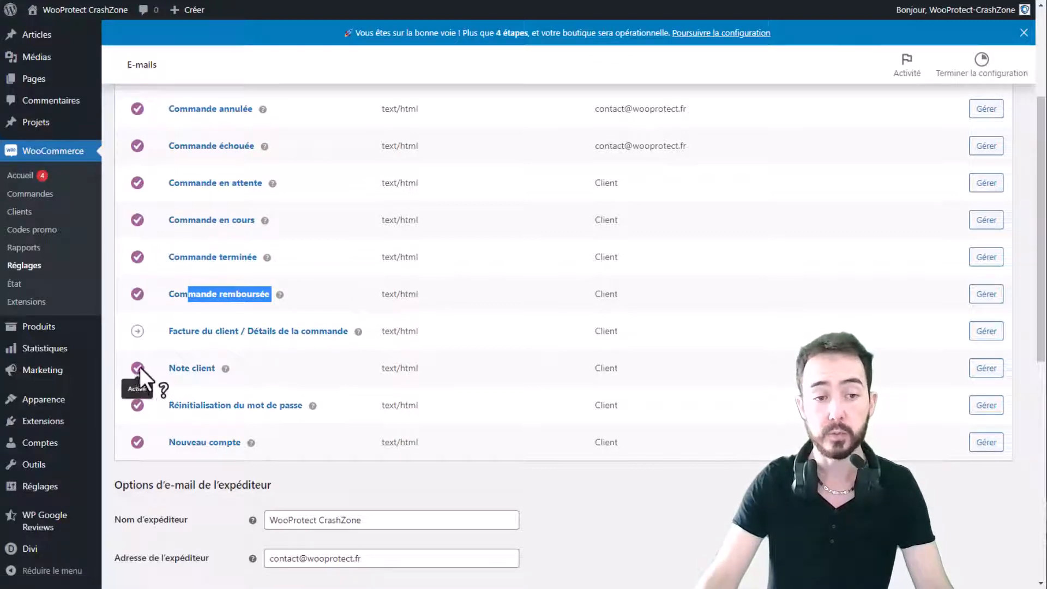
pyautogui.click(283, 358)
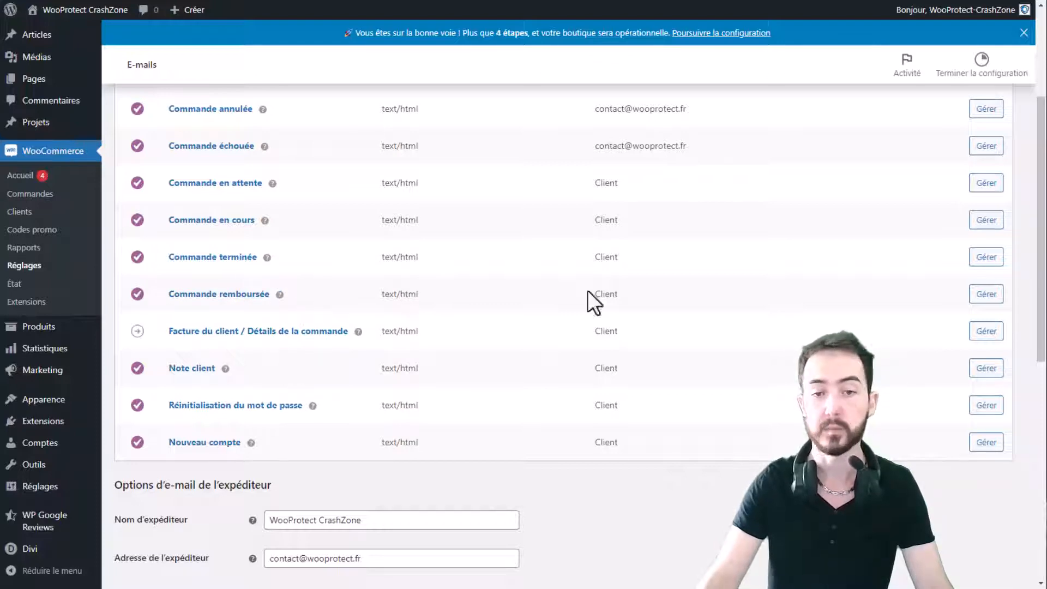
# Review the settings of the Commande terminée notification and return to the notification list.
pyautogui.click(984, 258)
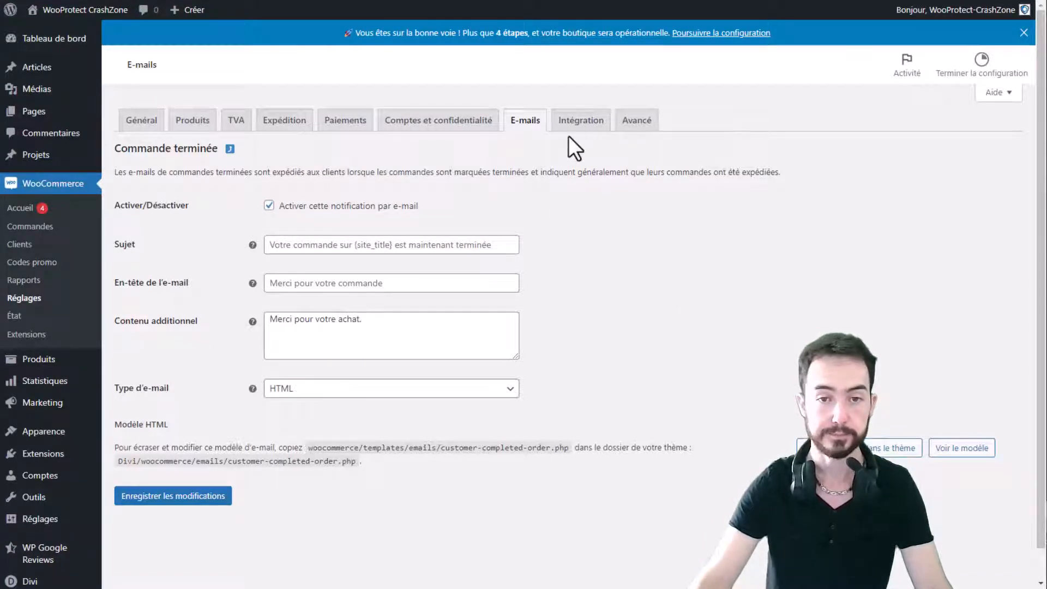
pyautogui.click(533, 128)
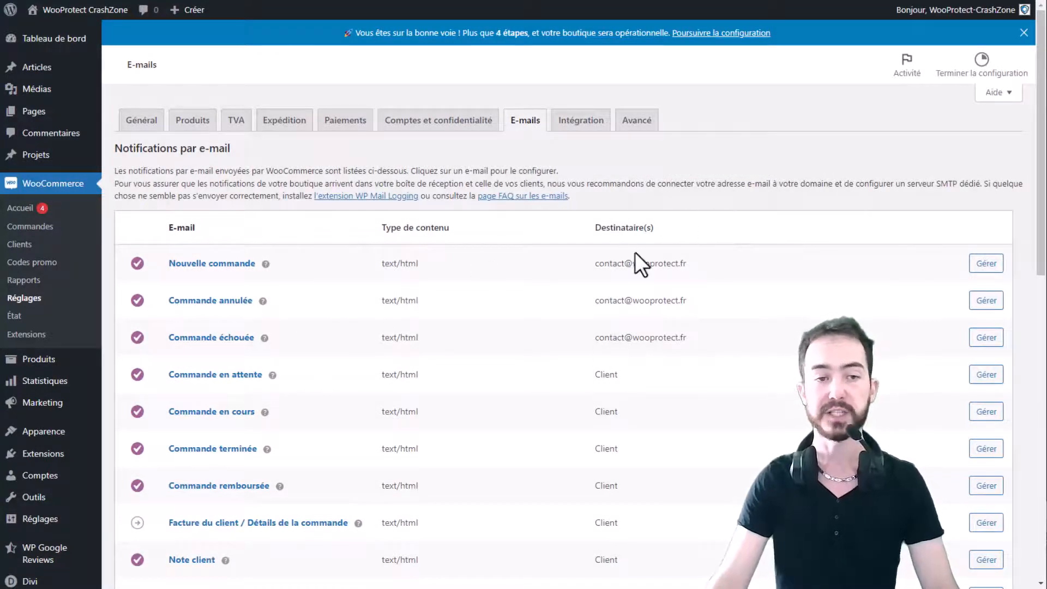
pyautogui.scroll(-2, 635, 251)
pyautogui.scroll(1, 633, 208)
pyautogui.scroll(1, 655, 239)
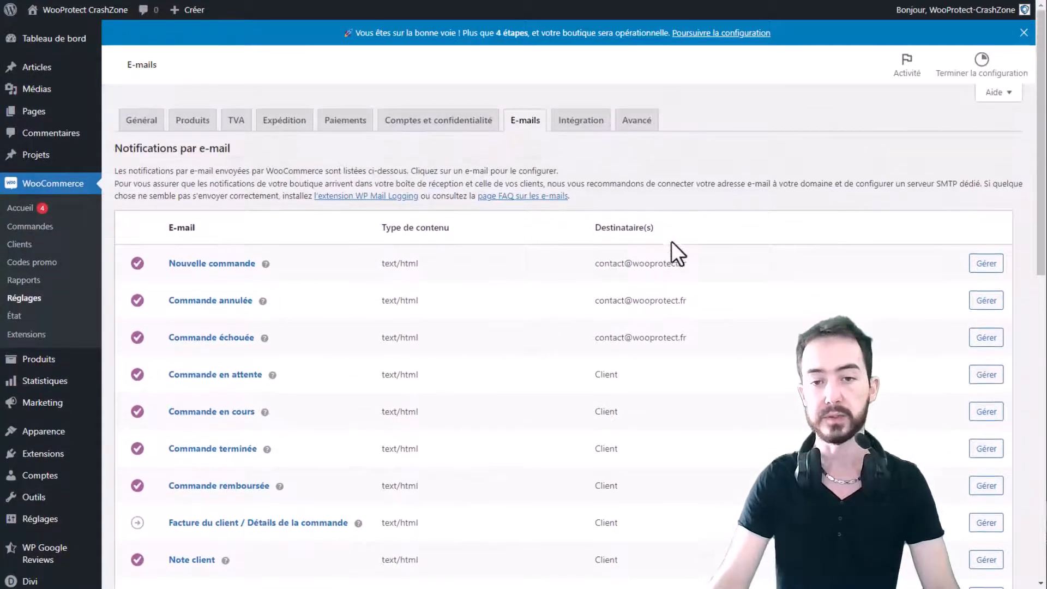
pyautogui.scroll(-1, 674, 260)
pyautogui.scroll(1, 668, 266)
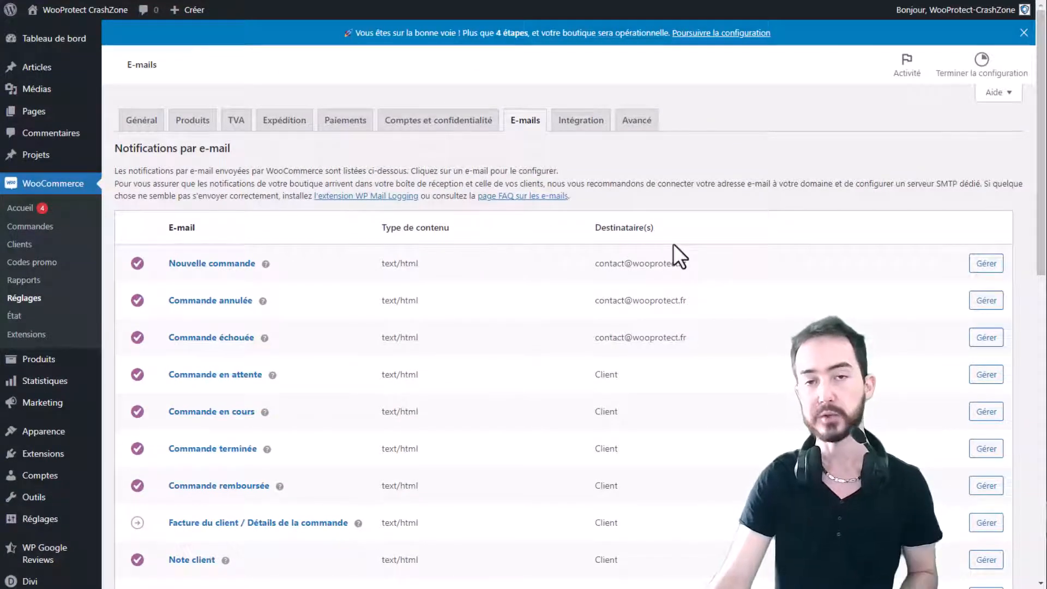
# Examine the sender name in Options d'e-mail de l'expéditeur and the Modèle d'e-mail heading below it.
pyautogui.scroll(-4, 673, 244)
pyautogui.scroll(-6, 669, 250)
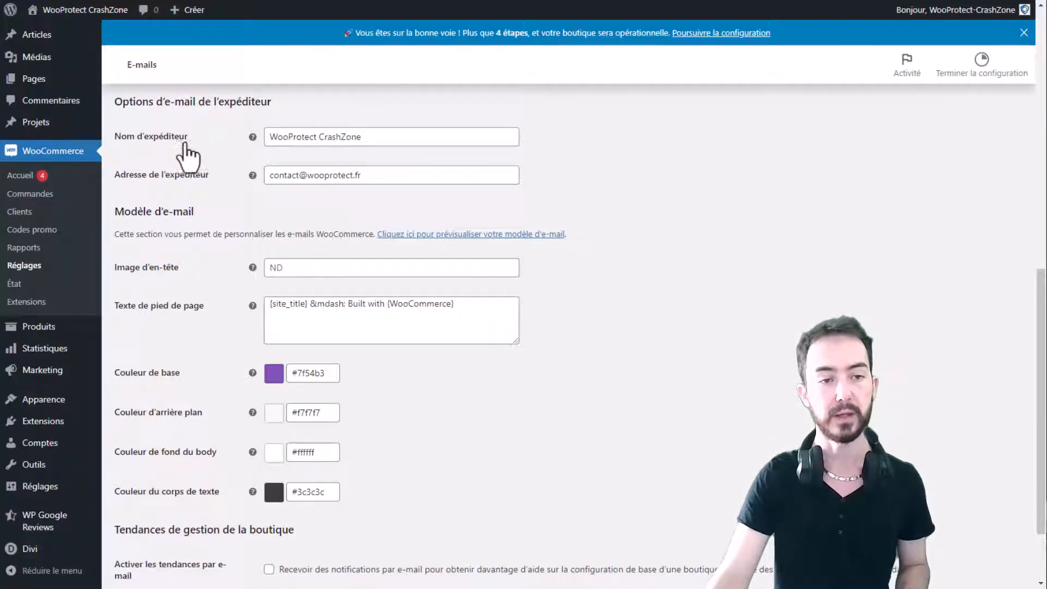
pyautogui.moveTo(386, 143); pyautogui.dragTo(245, 149)
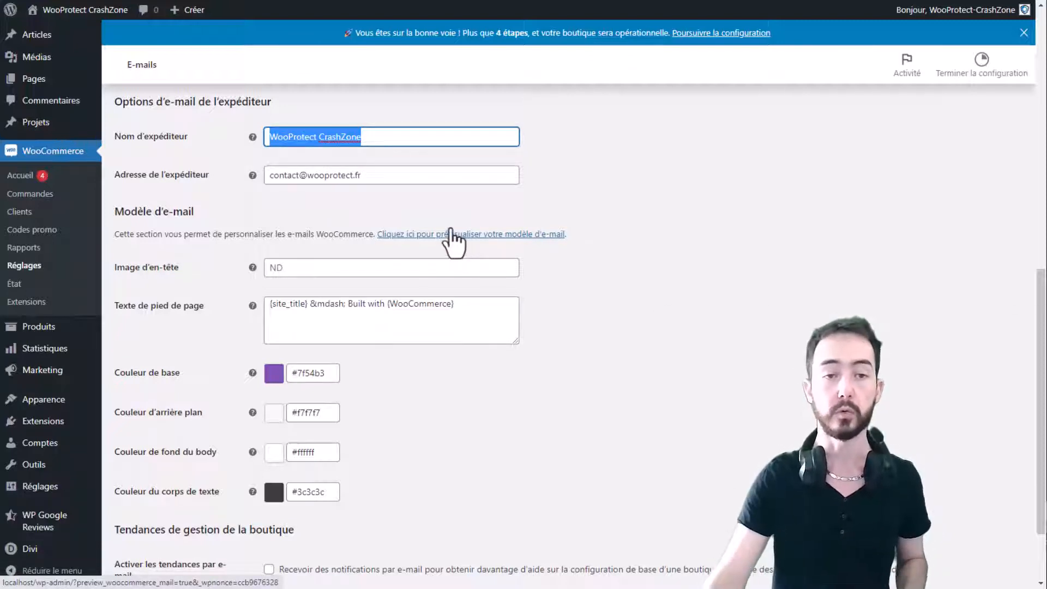
pyautogui.click(575, 181)
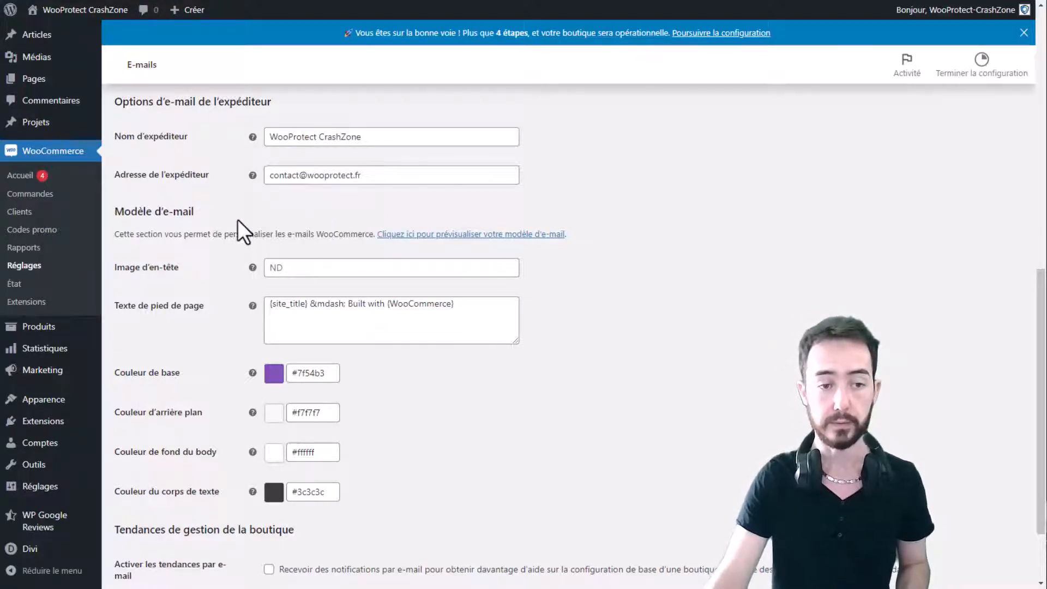
pyautogui.moveTo(238, 221)
pyautogui.mouseDown()
pyautogui.moveTo(105, 224)
pyautogui.moveTo(234, 205)
pyautogui.mouseUp()
pyautogui.click(293, 217)
# Examine the Image d'en-tête field and the other template options in the Modèle d'e-mail section.
pyautogui.scroll(-2, 512, 309)
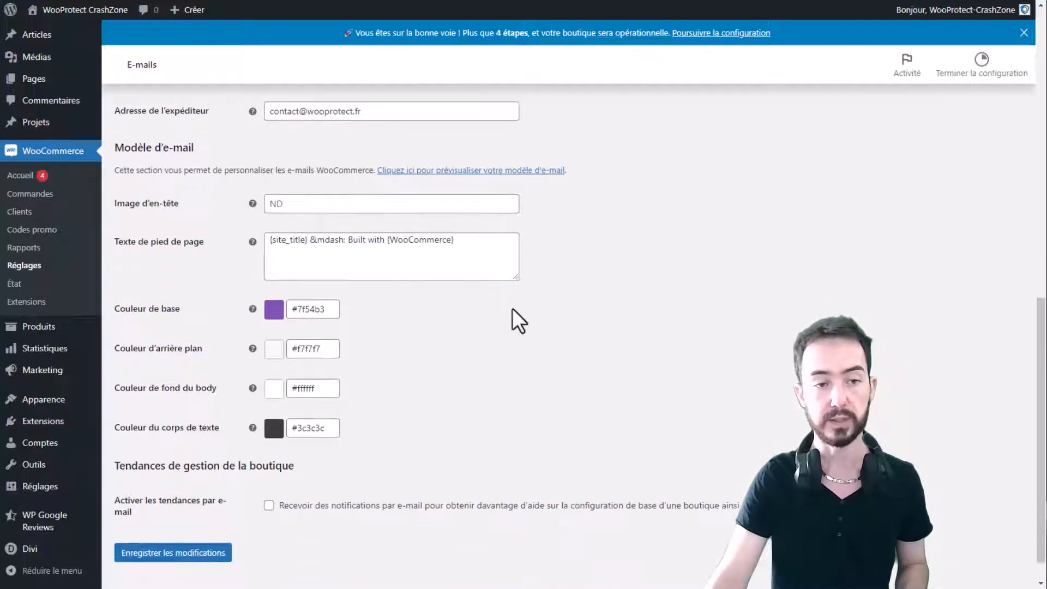
pyautogui.click(337, 207)
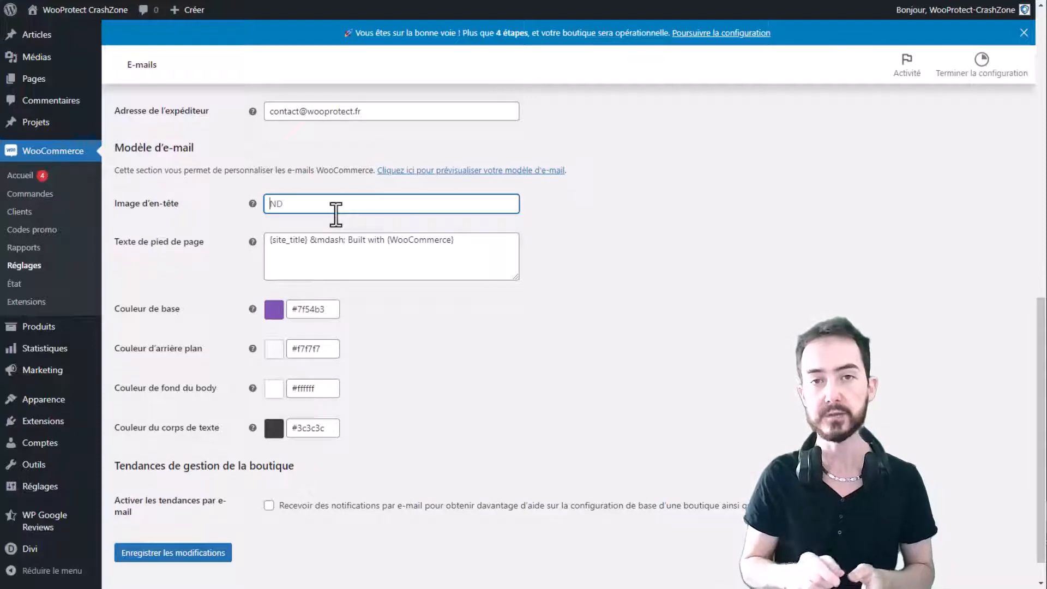
pyautogui.scroll(1, 336, 214)
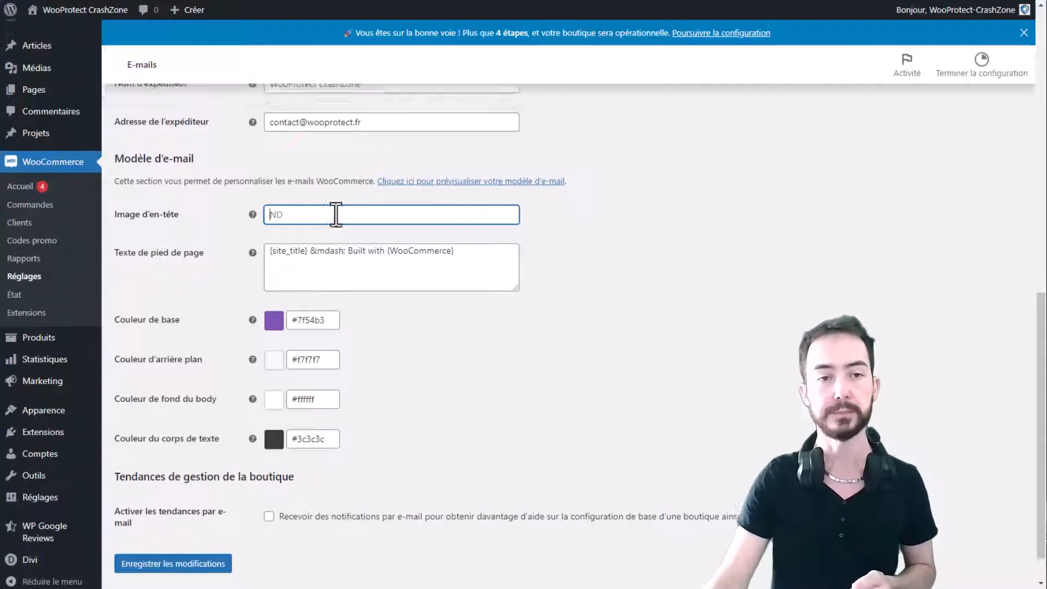
pyautogui.scroll(15, 335, 214)
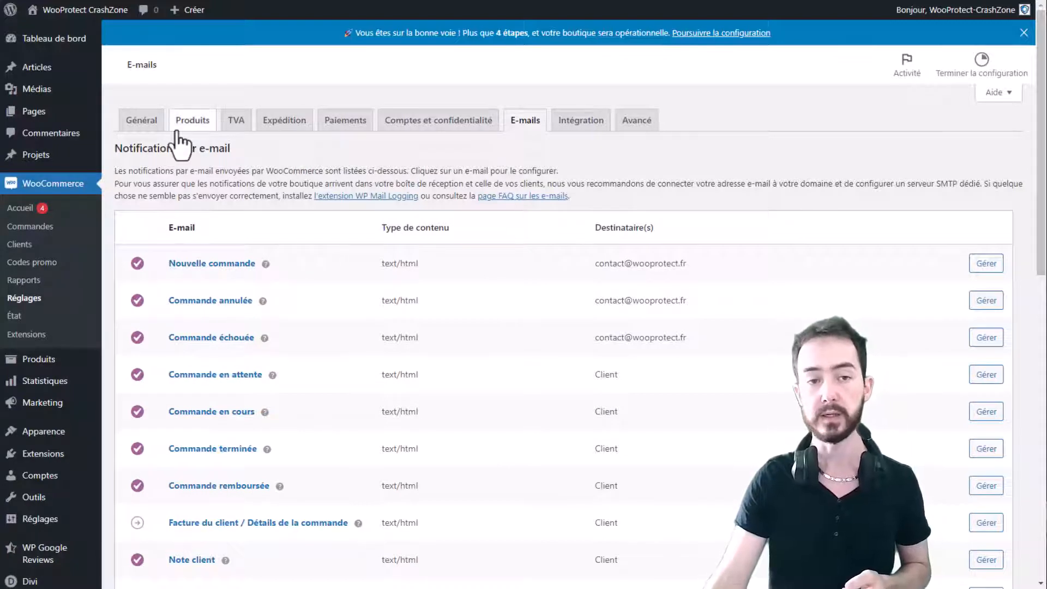
pyautogui.scroll(-3, 342, 182)
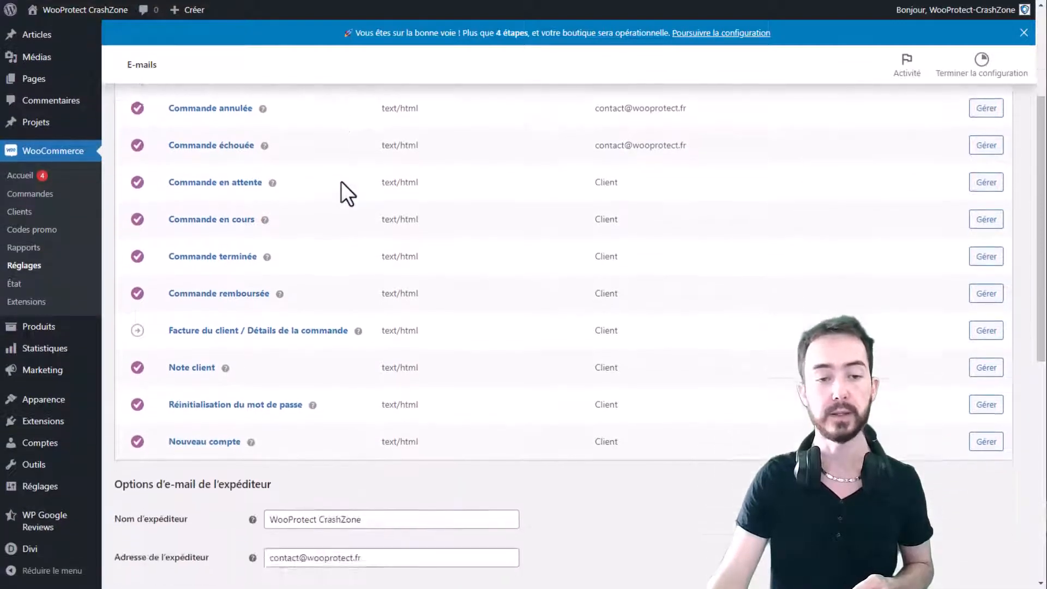
pyautogui.scroll(-5, 341, 181)
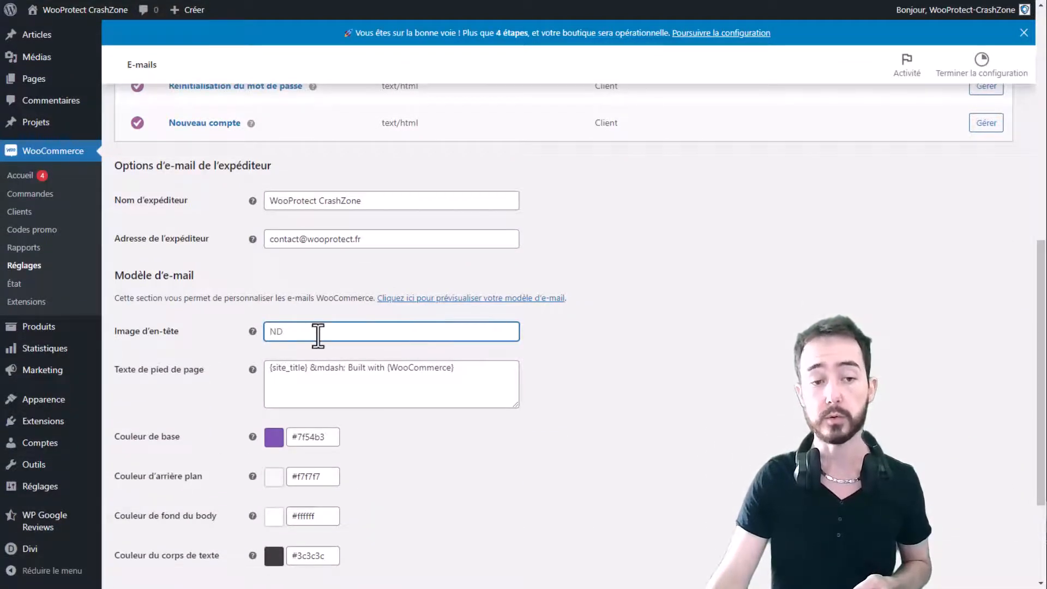
# Preview the HTML e-mail template, compare it with the Image d'en-tête field, and close the preview.
pyautogui.click(453, 299)
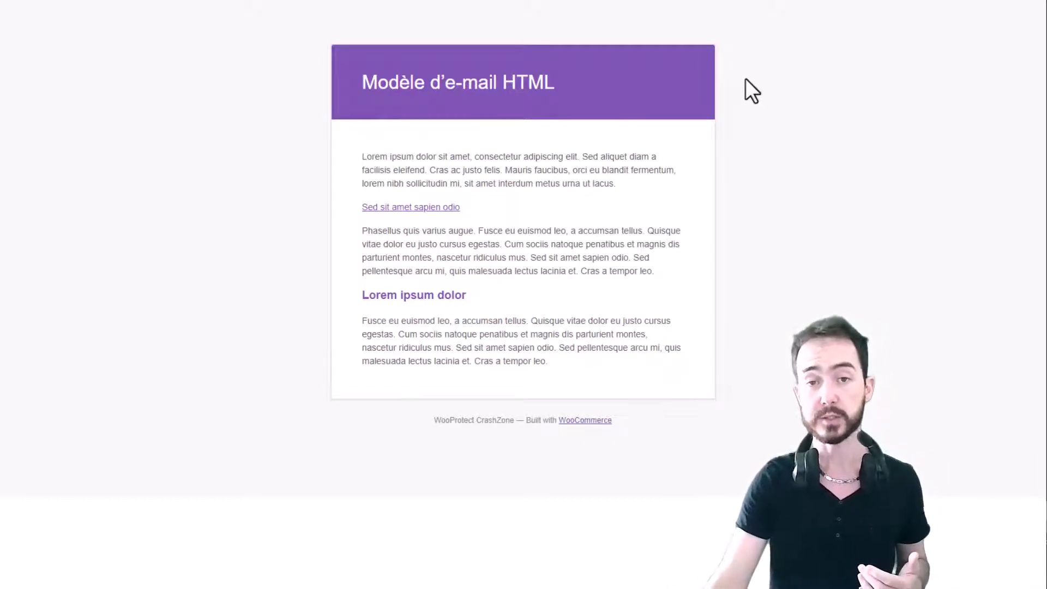
pyautogui.hotkey('ctrl', 'w')
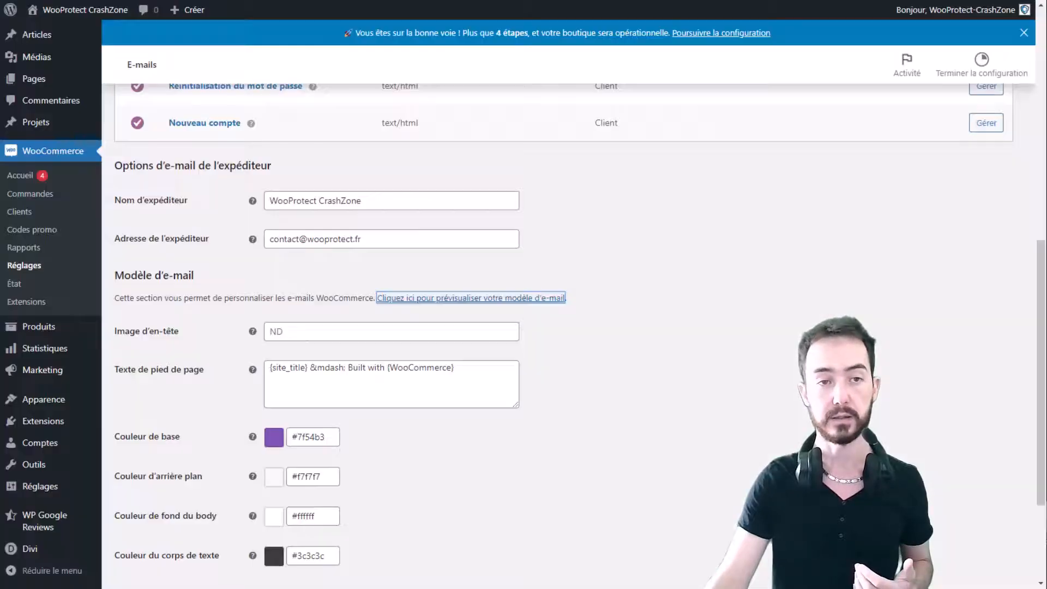
pyautogui.click(319, 330)
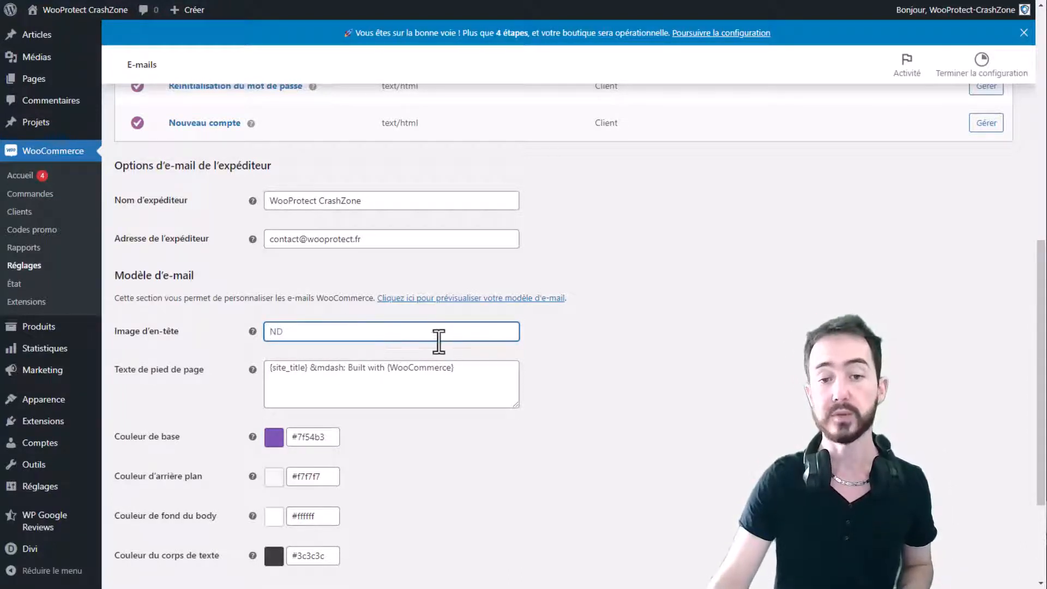
pyautogui.click(556, 299)
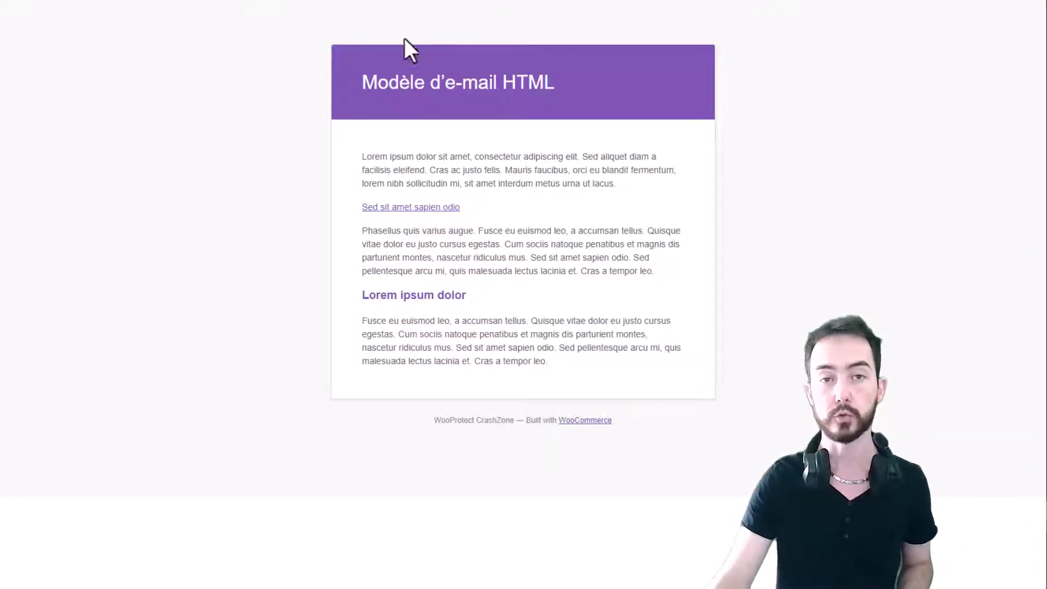
pyautogui.hotkey('ctrl', 'w')
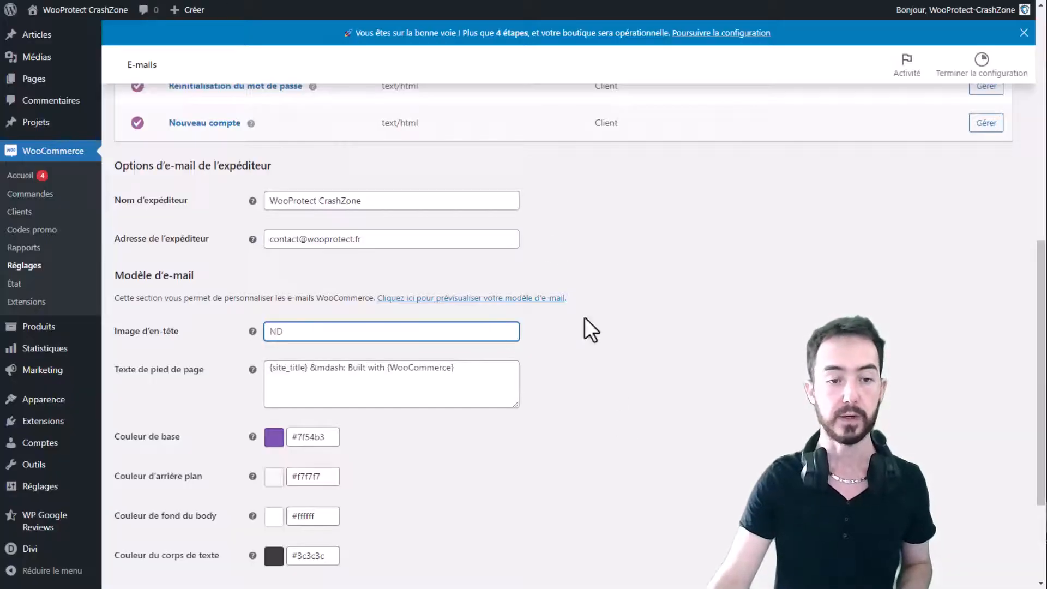
# Compare the Texte de pied de page content with the footer in the e-mail template preview, and close the preview.
pyautogui.scroll(-1, 672, 321)
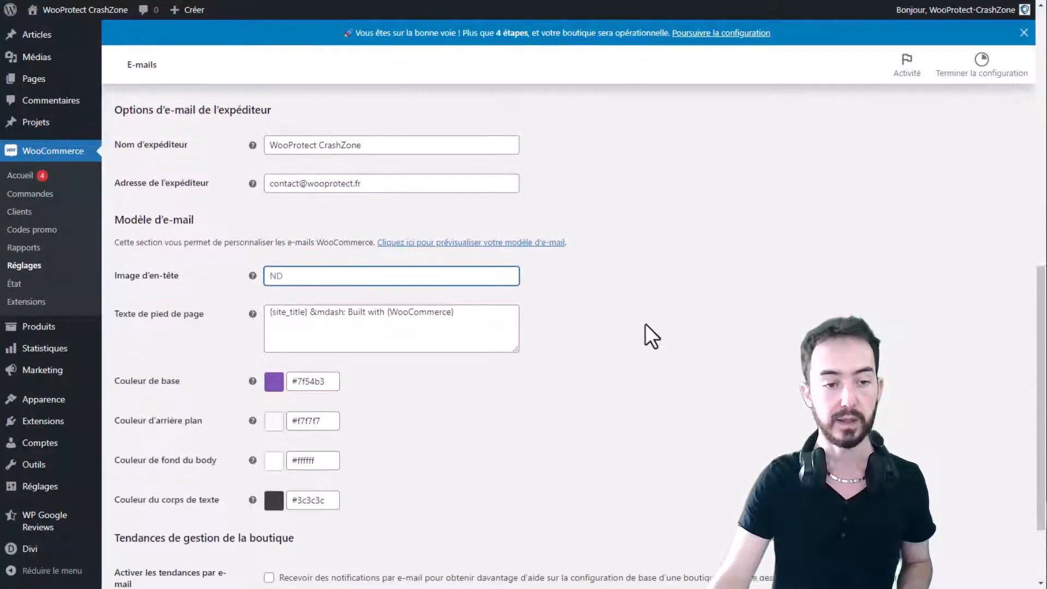
pyautogui.moveTo(309, 304); pyautogui.dragTo(455, 315)
pyautogui.click(455, 315)
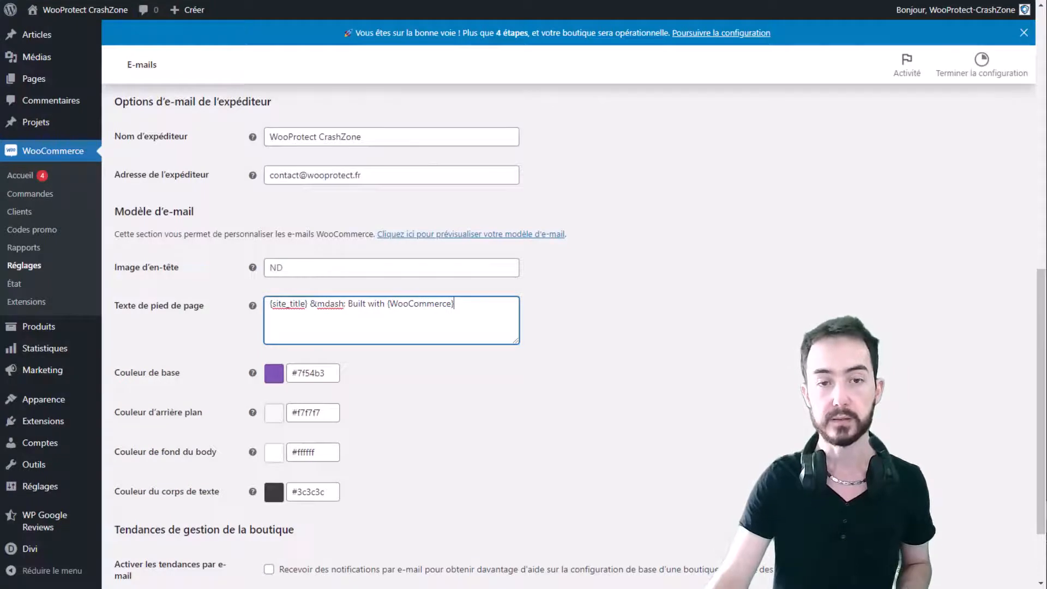
pyautogui.click(470, 234)
pyautogui.moveTo(432, 420); pyautogui.dragTo(650, 420)
pyautogui.click(693, 418)
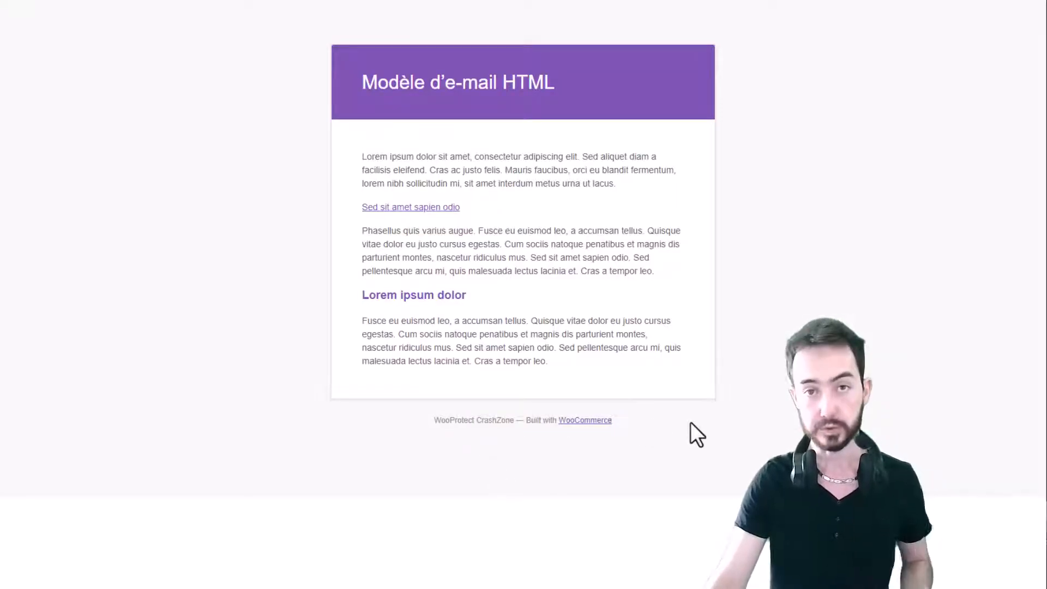
pyautogui.hotkey('ctrl', 'w')
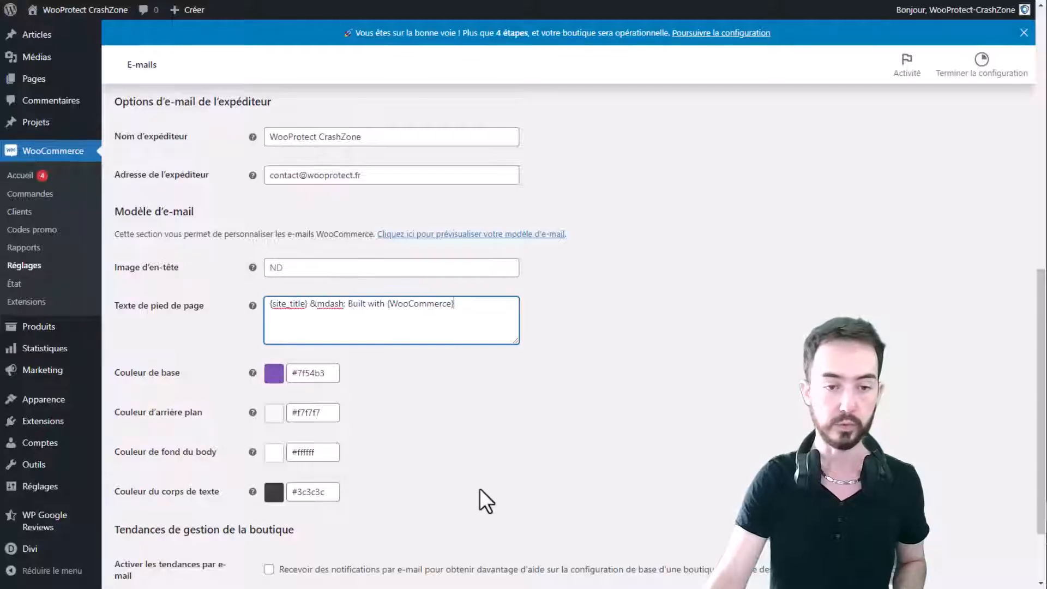
pyautogui.moveTo(488, 329); pyautogui.dragTo(262, 351)
pyautogui.click(554, 432)
# Set the e-mail template's Couleur de base to #00a8eb and save the e-mail settings.
pyautogui.scroll(-2, 554, 432)
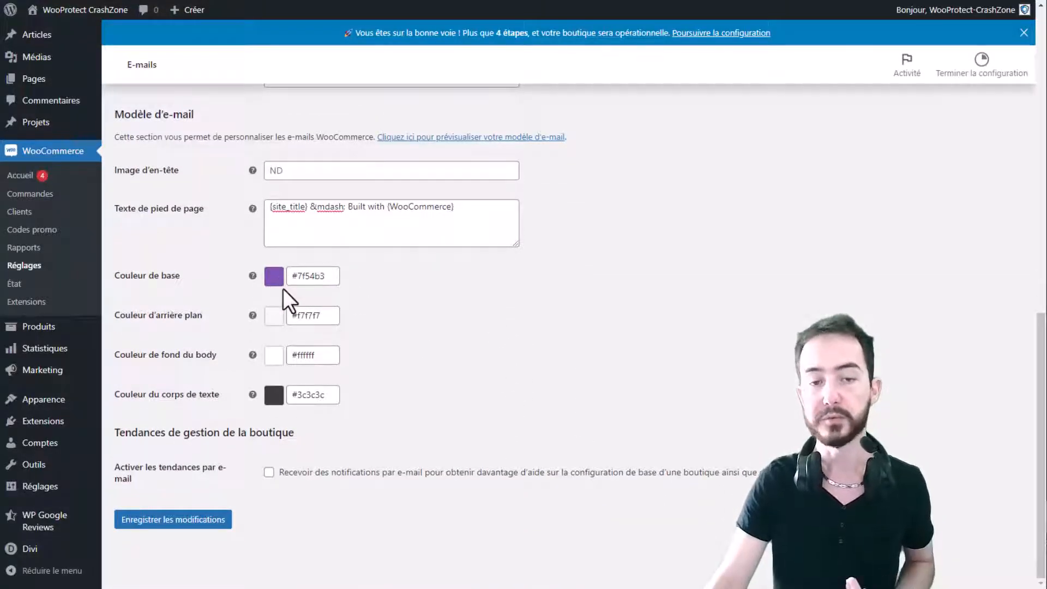
pyautogui.tripleClick(311, 278)
pyautogui.write('#00a8eb')
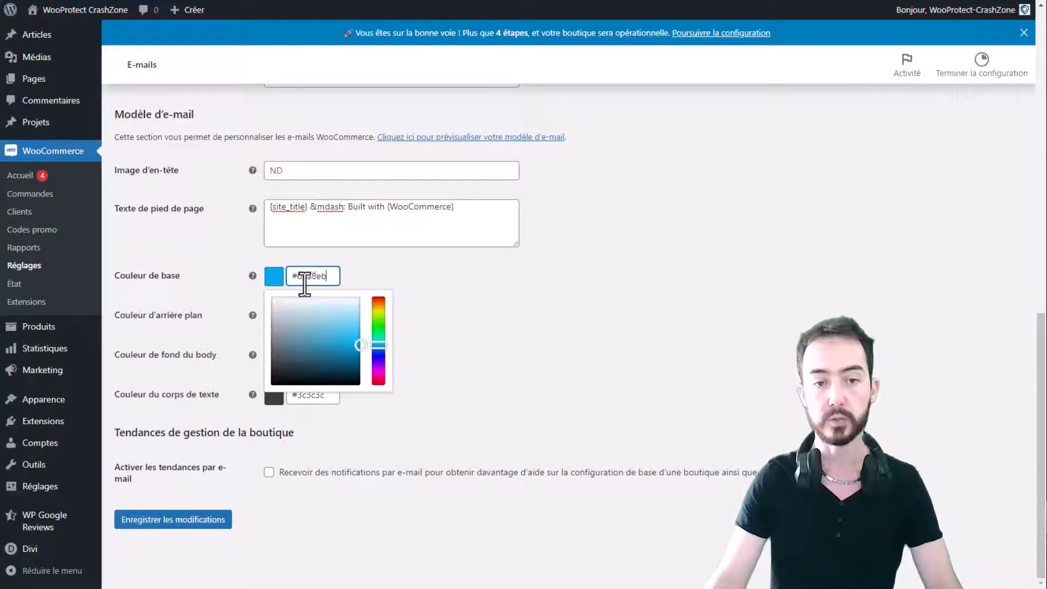
pyautogui.click(593, 300)
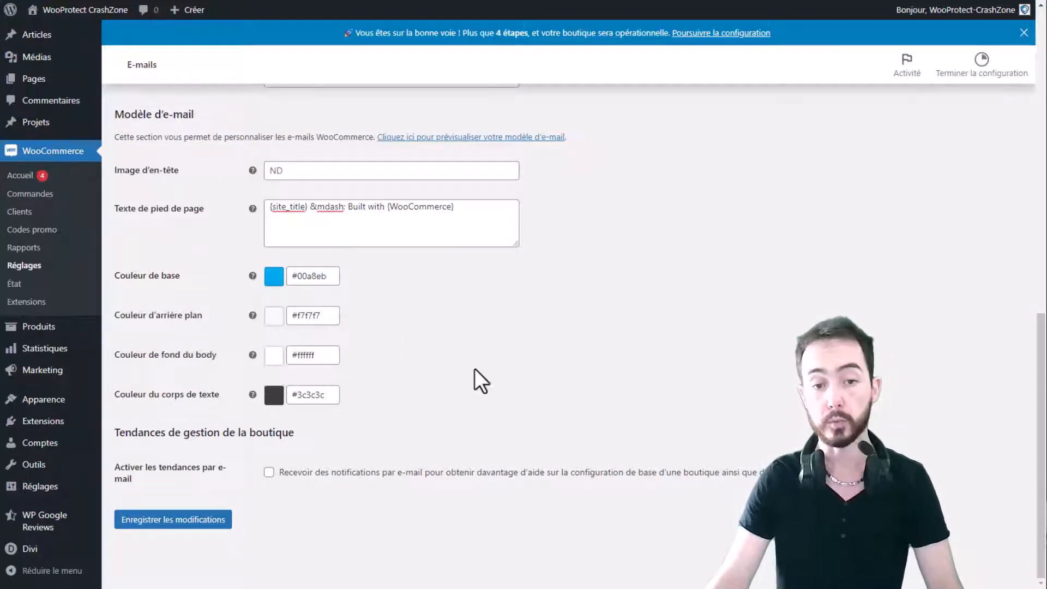
pyautogui.click(163, 521)
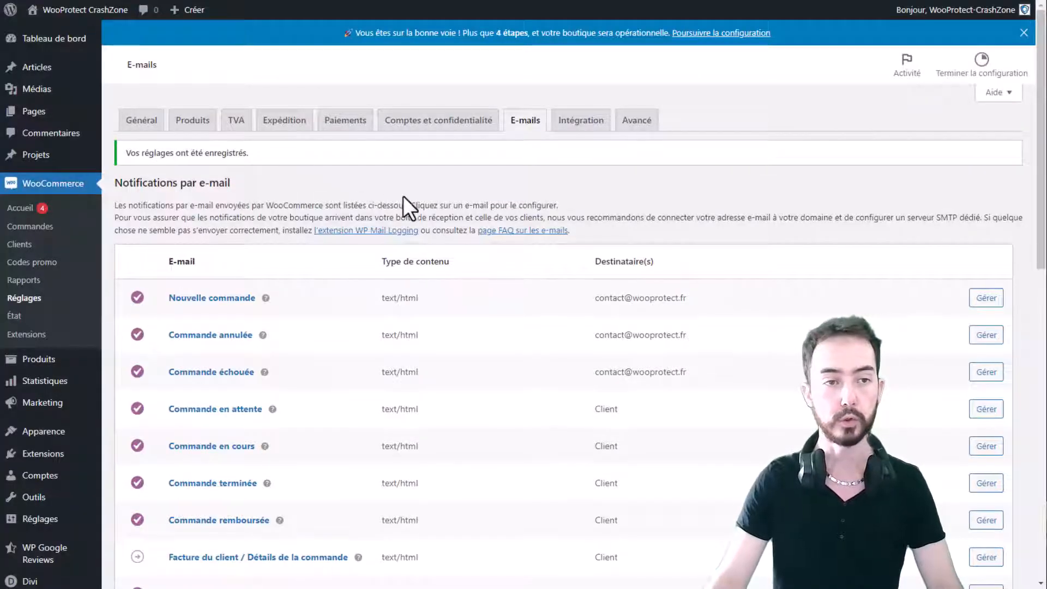
# Pick #eae0e0 as the e-mail template's Couleur d'arrière plan.
pyautogui.scroll(-4, 404, 198)
pyautogui.scroll(-7, 406, 200)
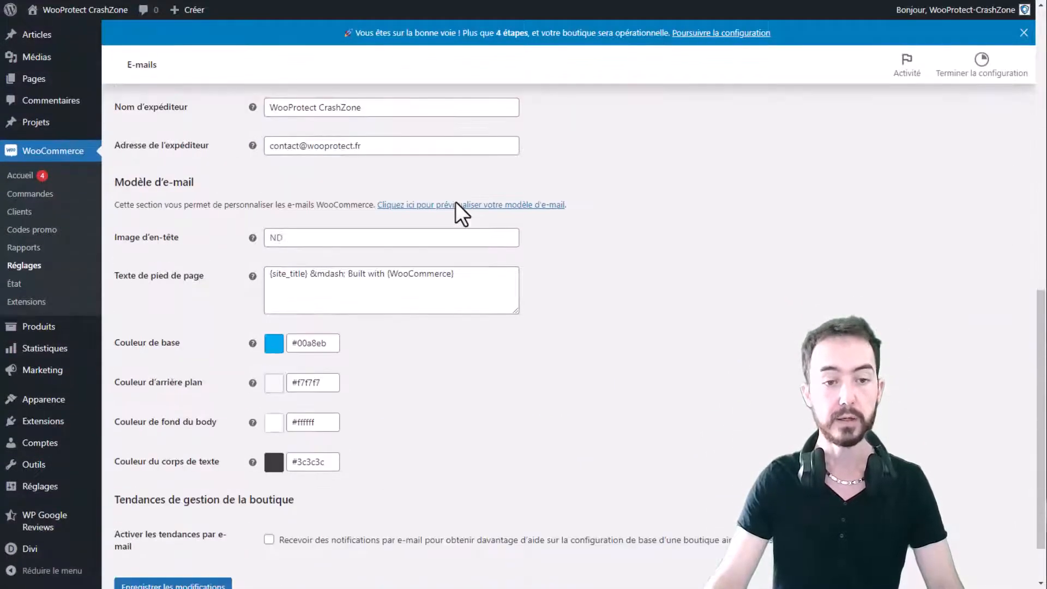
pyautogui.scroll(-1, 327, 311)
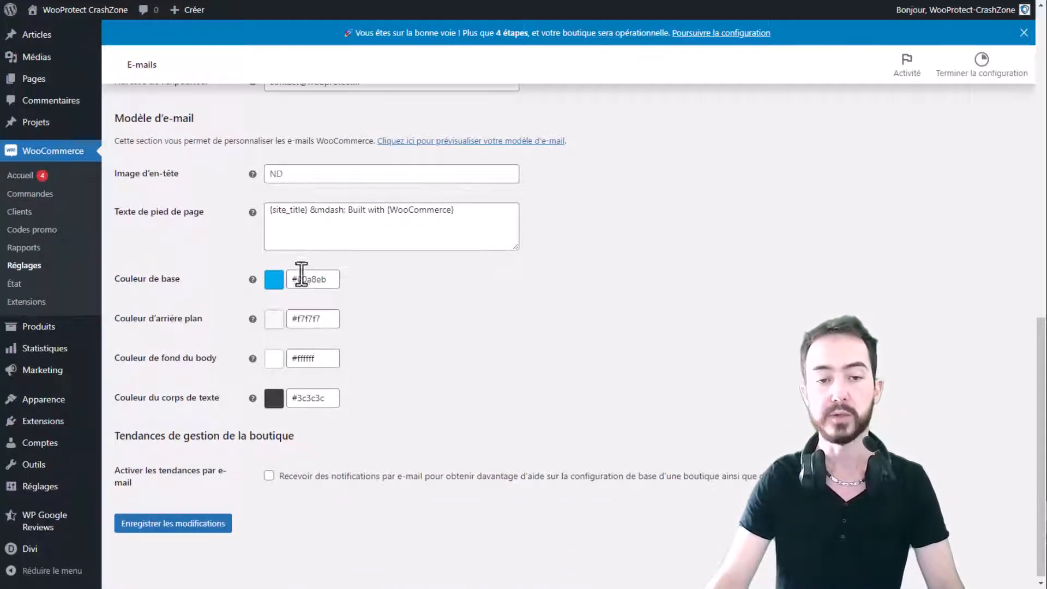
pyautogui.click(304, 319)
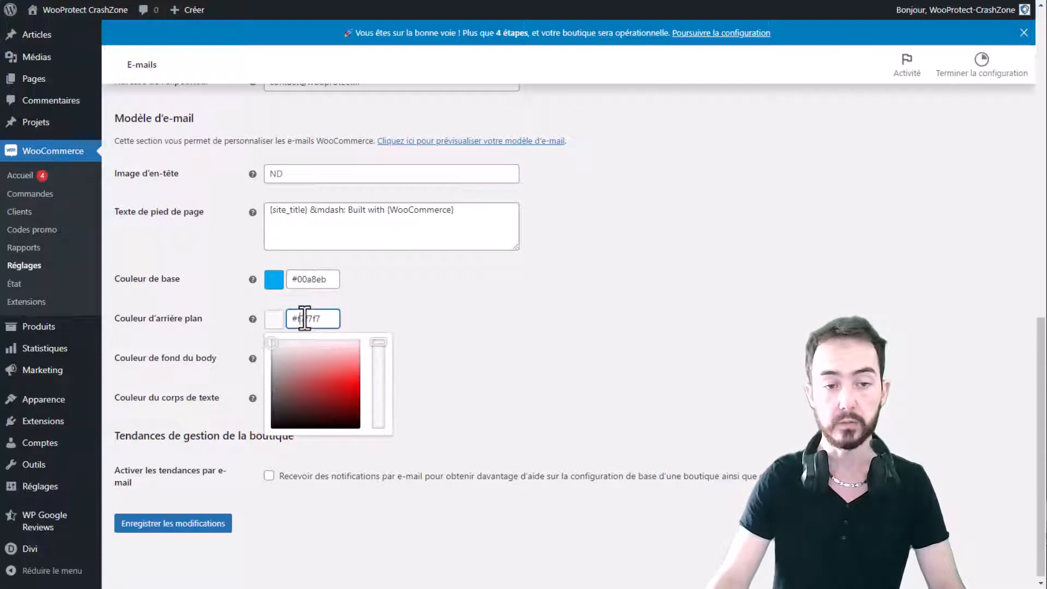
pyautogui.doubleClick(316, 320)
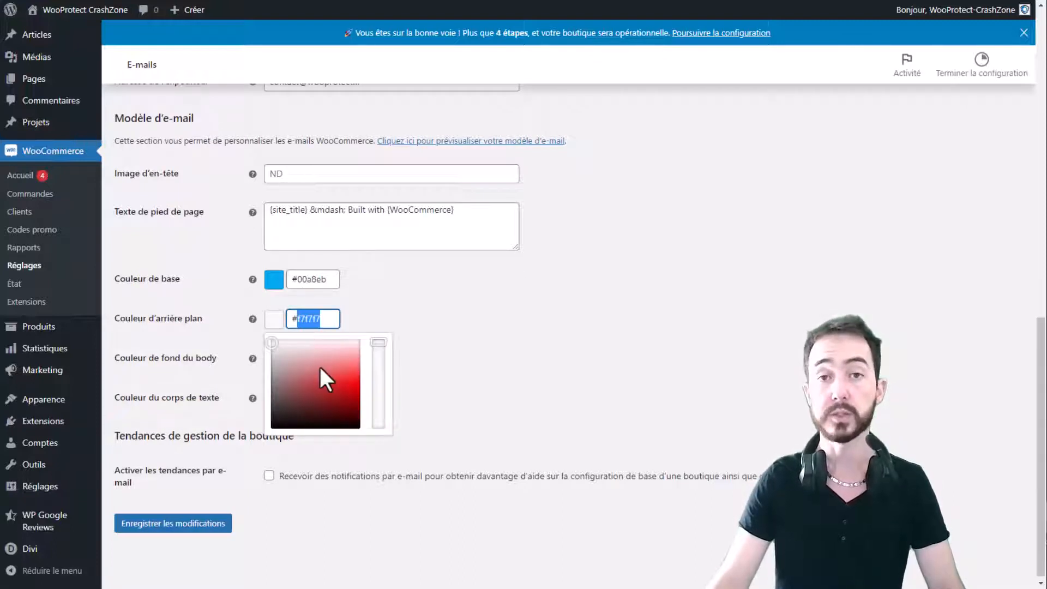
pyautogui.moveTo(271, 344)
pyautogui.mouseDown()
pyautogui.moveTo(315, 378)
pyautogui.moveTo(304, 397)
pyautogui.moveTo(318, 425)
pyautogui.moveTo(275, 348)
pyautogui.mouseUp()
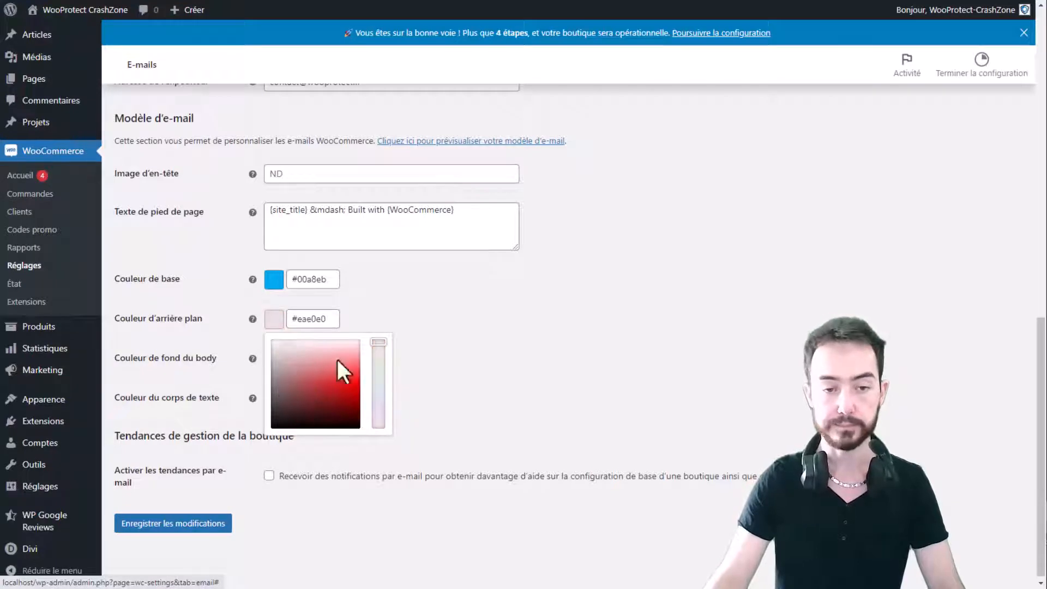
pyautogui.click(380, 384)
pyautogui.scroll(-1, 360, 349)
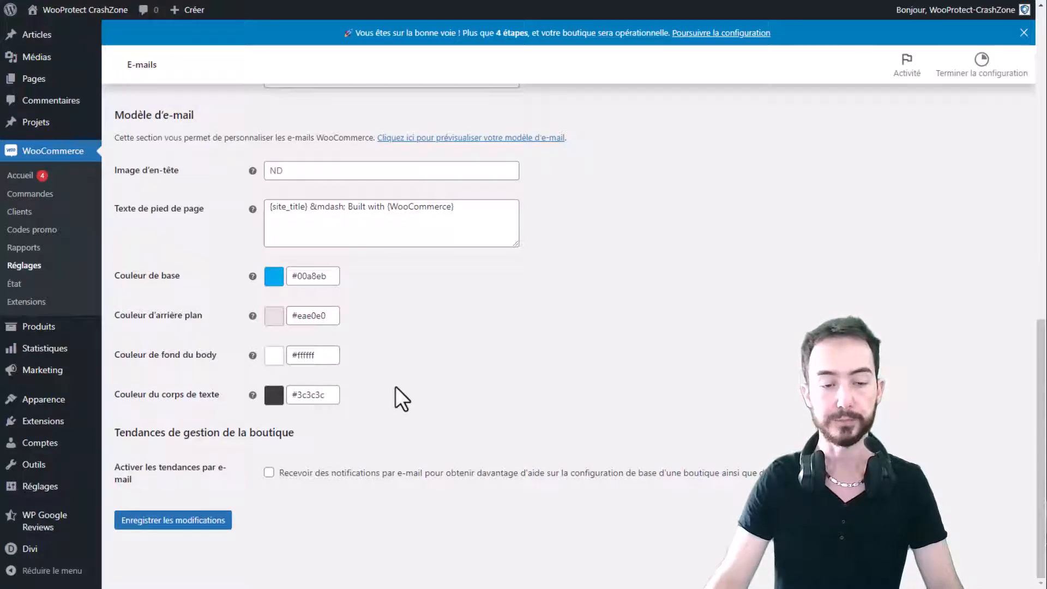
pyautogui.scroll(2, 394, 386)
pyautogui.scroll(-2, 394, 386)
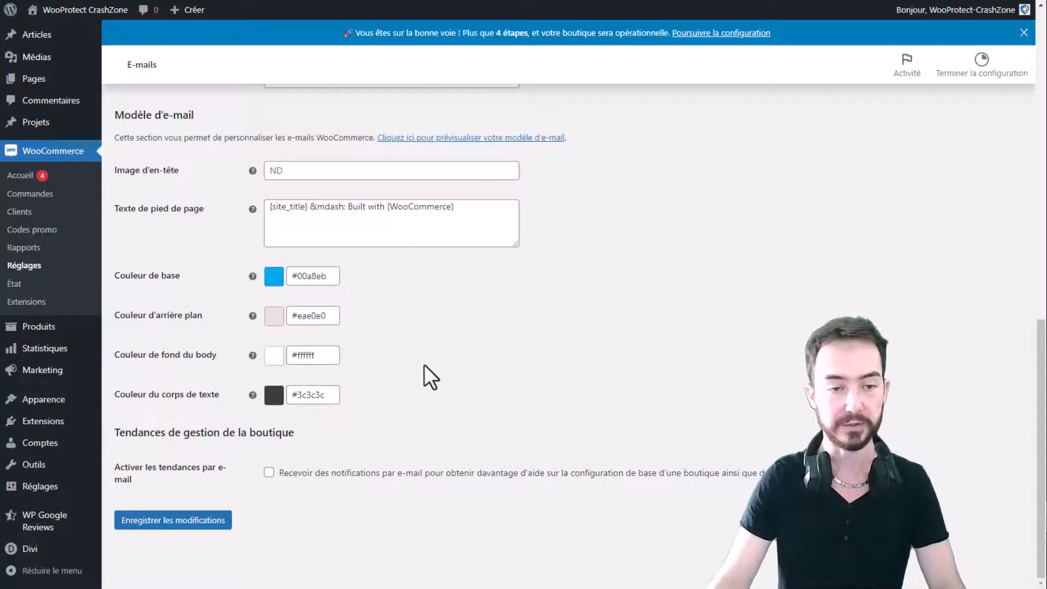
# Open the Intégration settings and examine the Géolocalisation MaxMind section.
pyautogui.scroll(5, 421, 369)
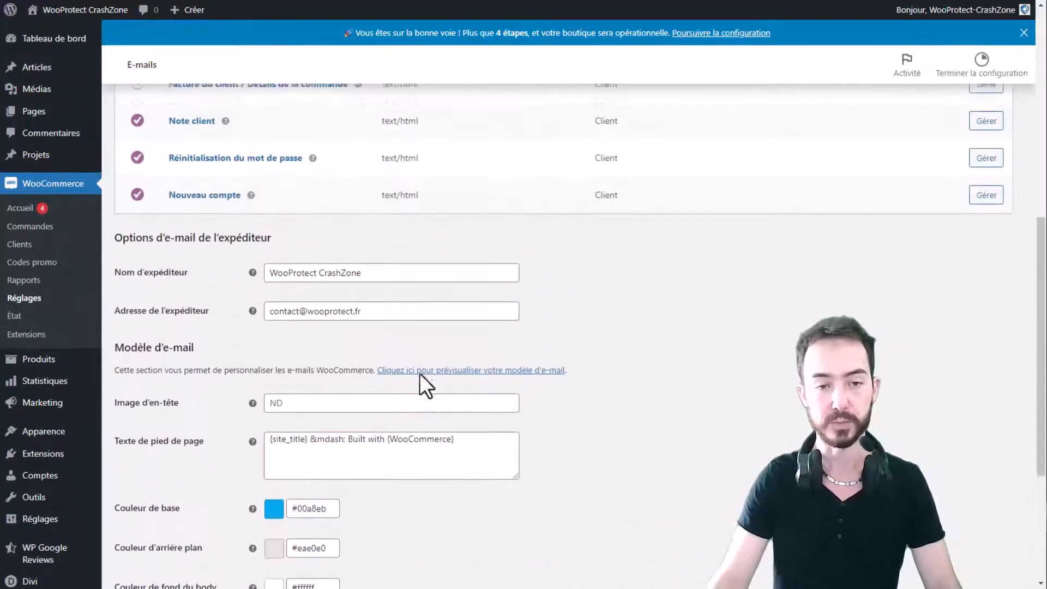
pyautogui.scroll(9, 419, 371)
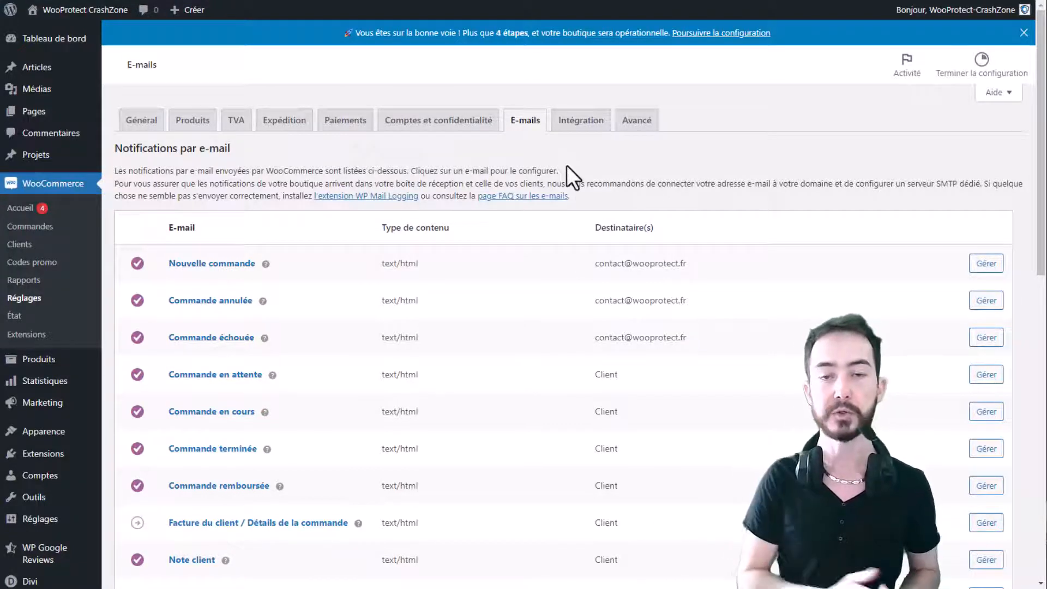
pyautogui.click(574, 122)
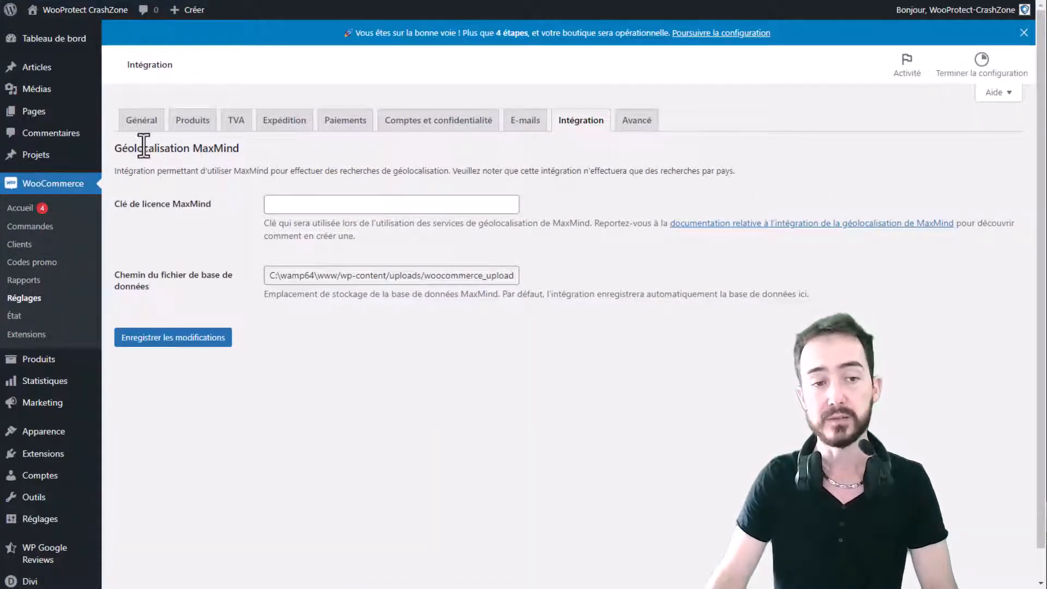
pyautogui.moveTo(135, 146); pyautogui.dragTo(240, 156)
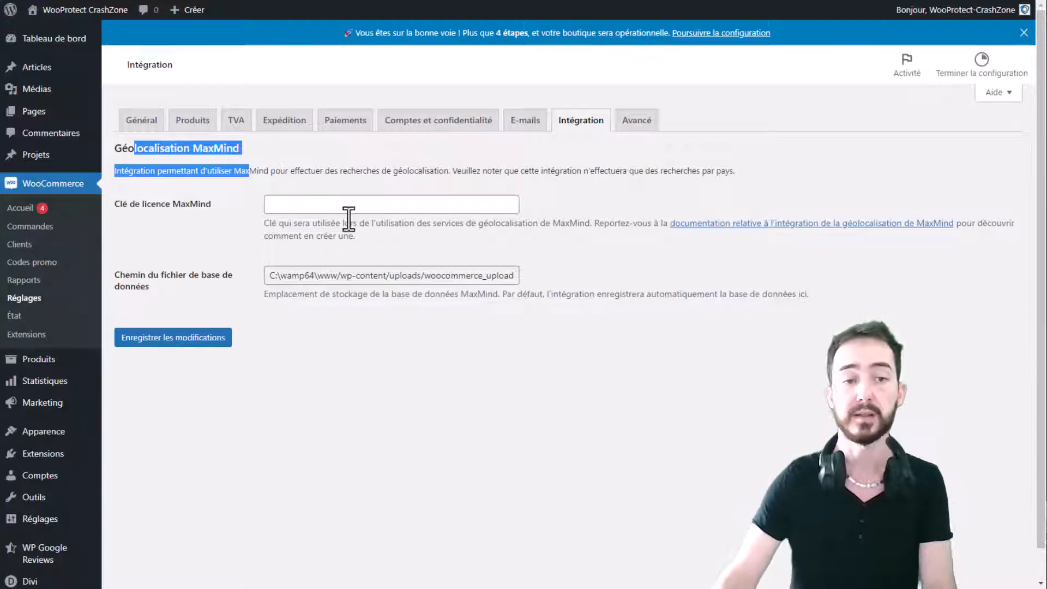
pyautogui.moveTo(327, 170); pyautogui.dragTo(328, 183)
pyautogui.click(329, 170)
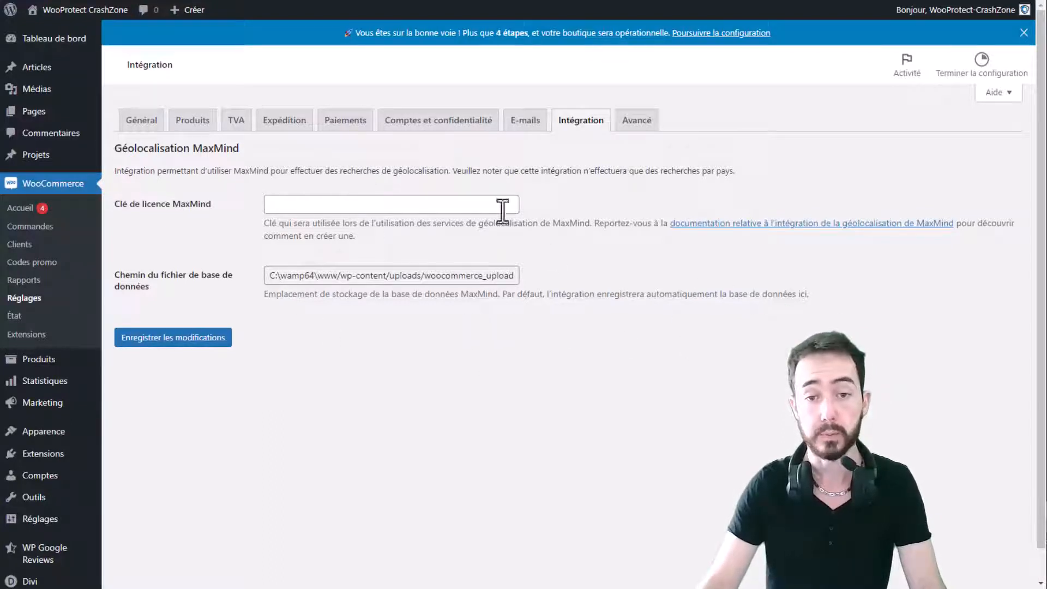
# Open the Avancé settings and examine the Page panier assignment under Installation des pages.
pyautogui.click(627, 125)
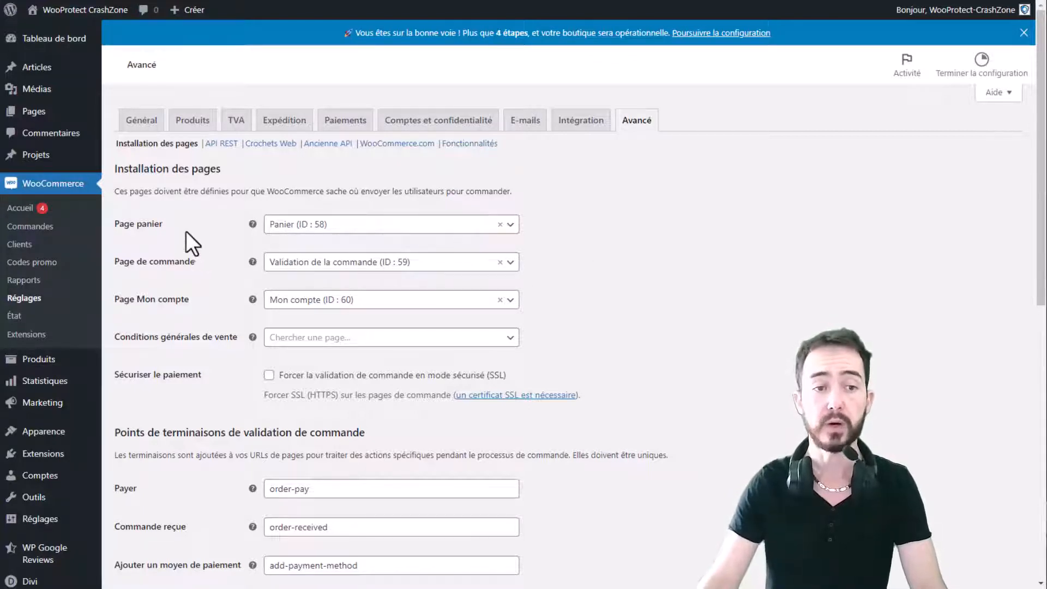
pyautogui.moveTo(169, 227); pyautogui.dragTo(117, 232)
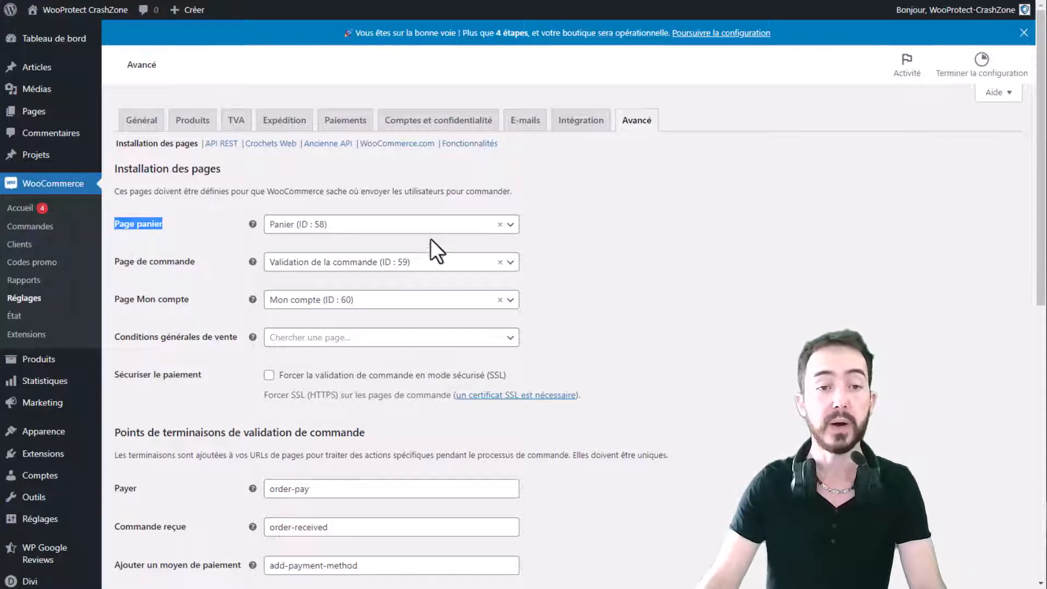
pyautogui.click(699, 248)
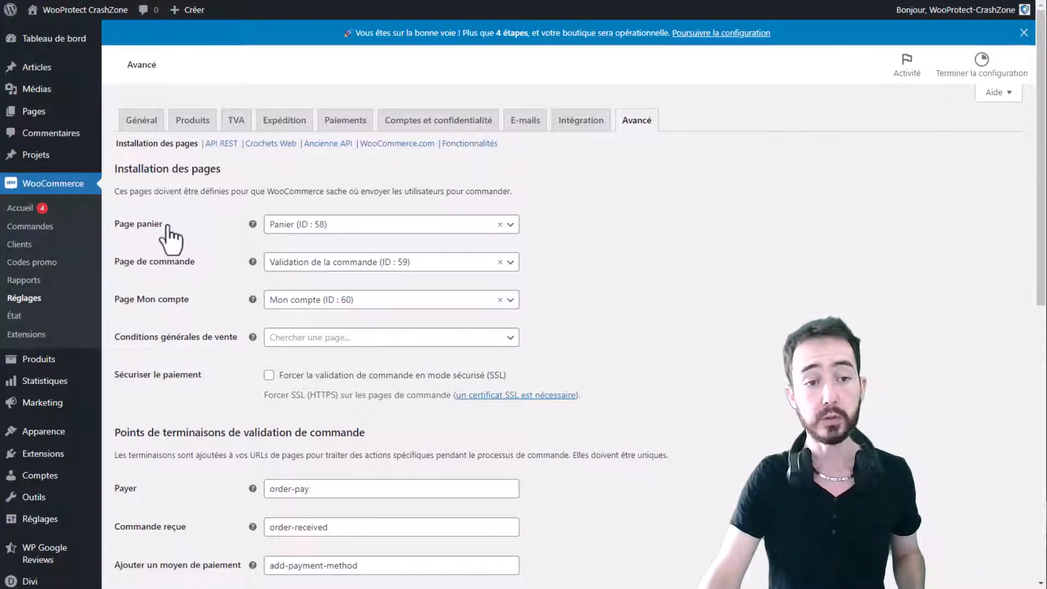
pyautogui.moveTo(163, 225); pyautogui.dragTo(126, 226)
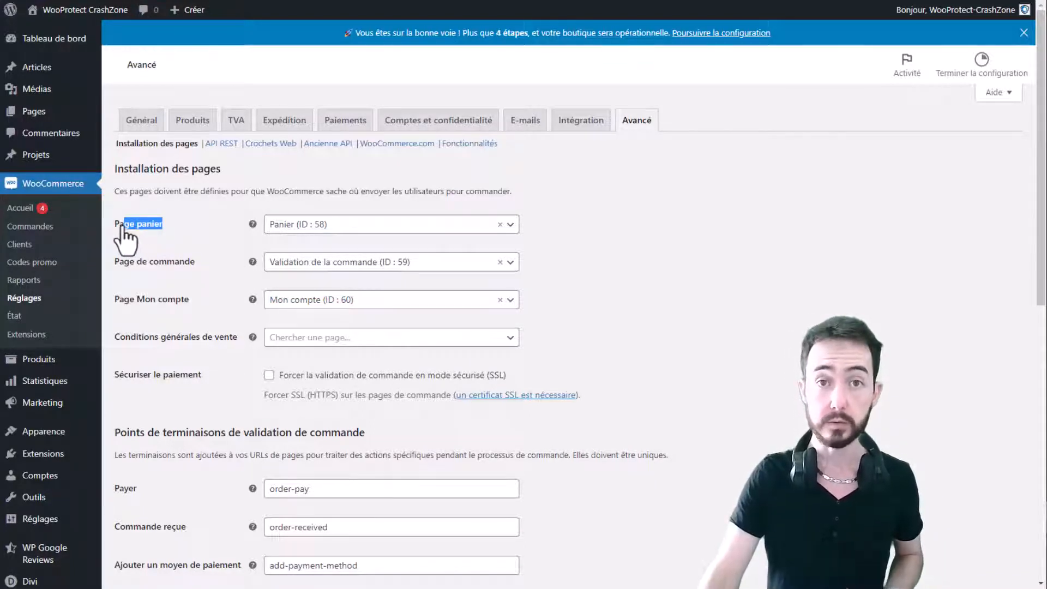
pyautogui.click(316, 225)
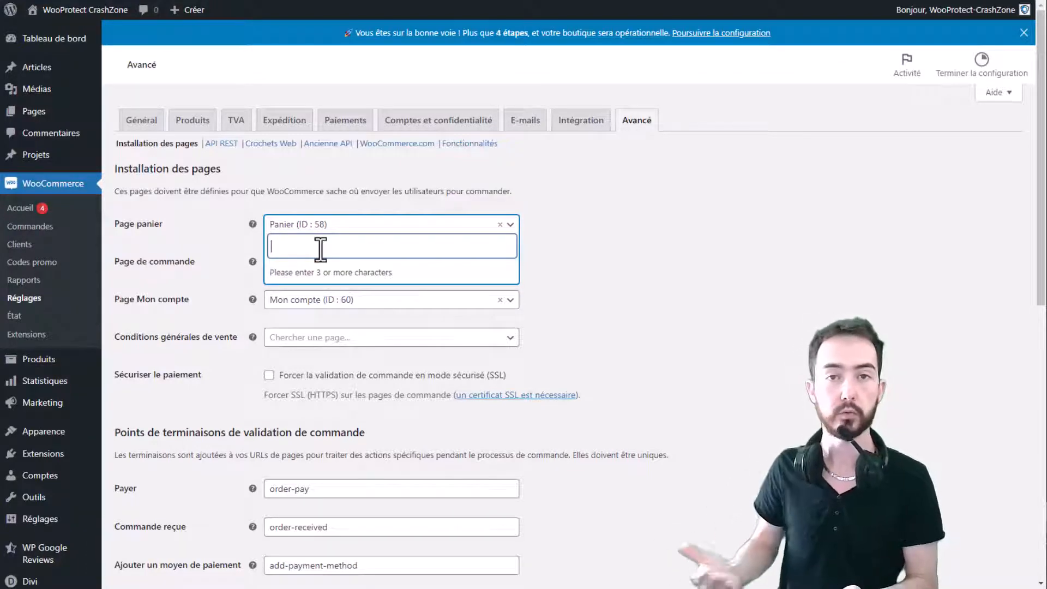
pyautogui.click(563, 250)
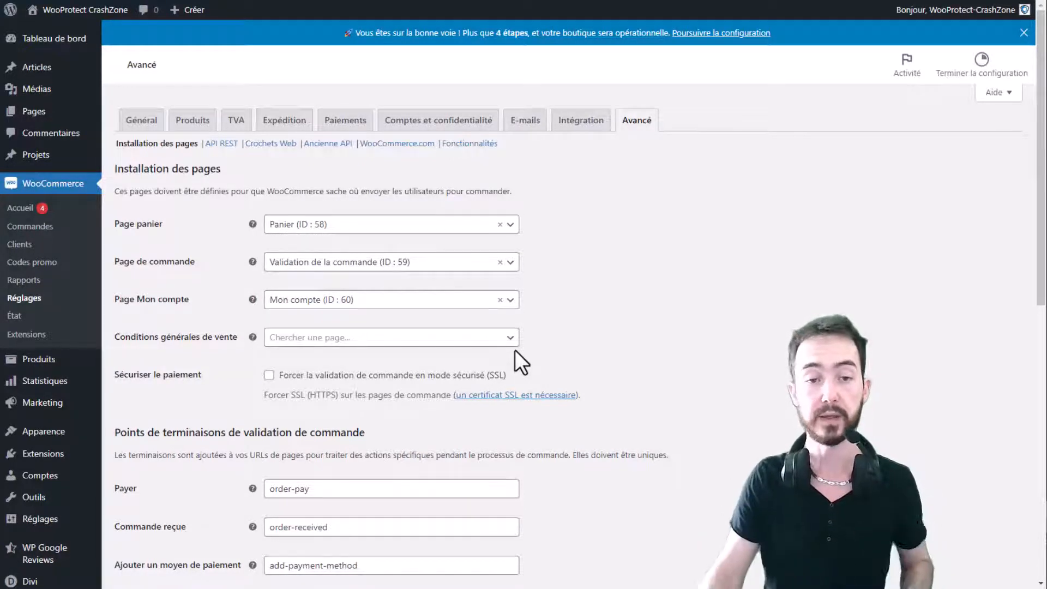
# Examine the Conditions générales de vente page selection and the Sécuriser le paiement option.
pyautogui.click(475, 336)
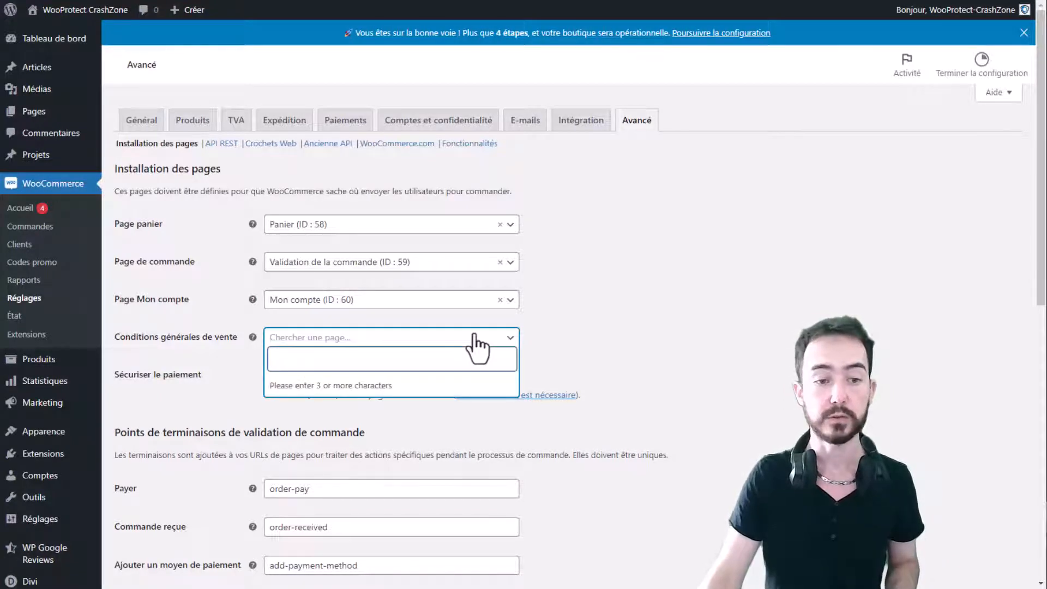
pyautogui.click(574, 338)
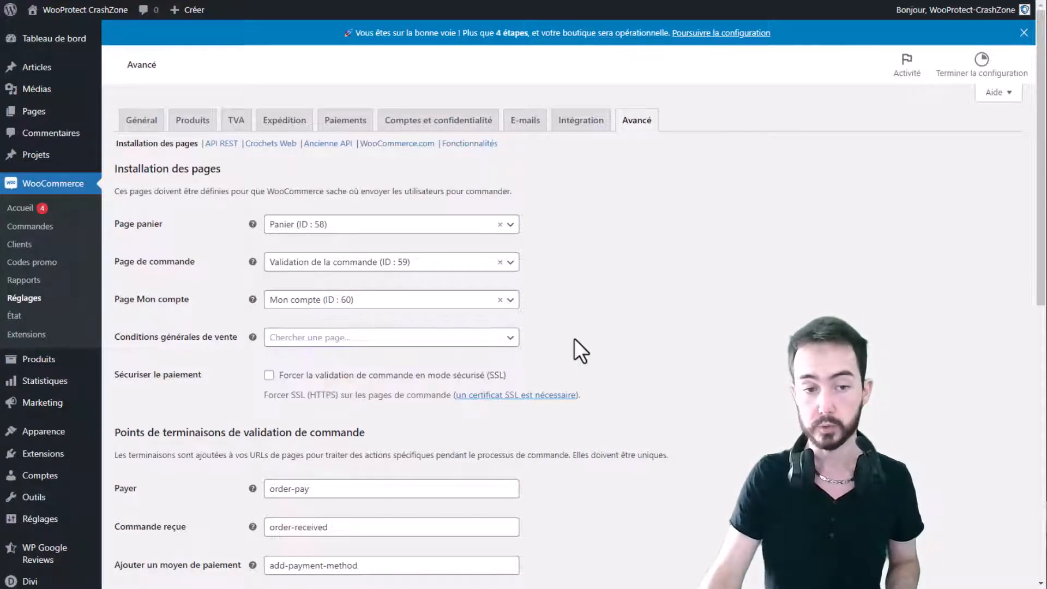
pyautogui.scroll(-1, 574, 338)
pyautogui.moveTo(124, 311); pyautogui.dragTo(623, 315)
pyautogui.click(624, 316)
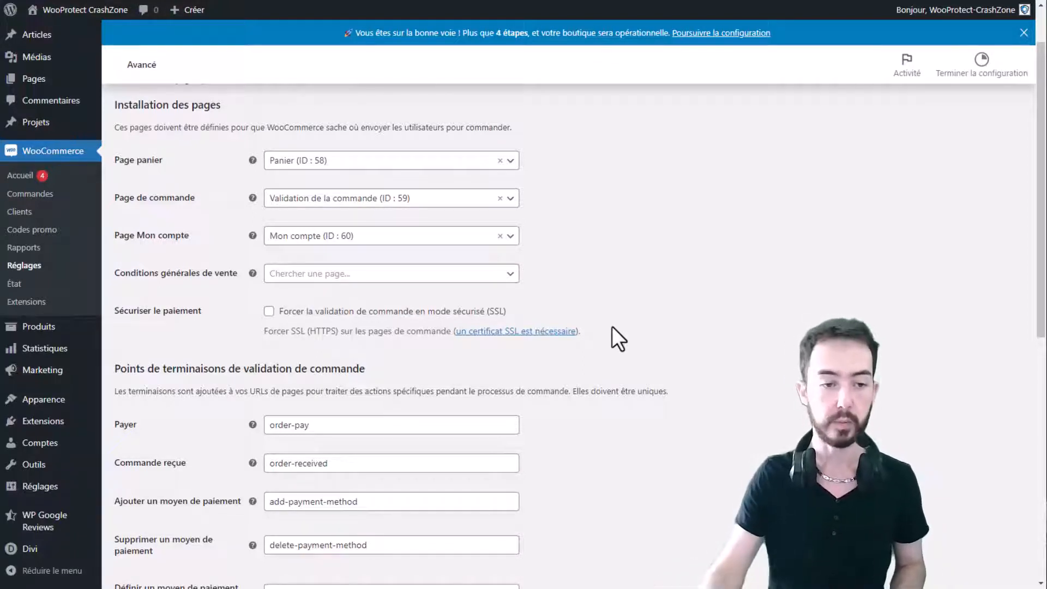
# Examine the Payer, Commande reçue and payment method endpoints under Points de terminaisons de validation de commande.
pyautogui.scroll(-4, 612, 326)
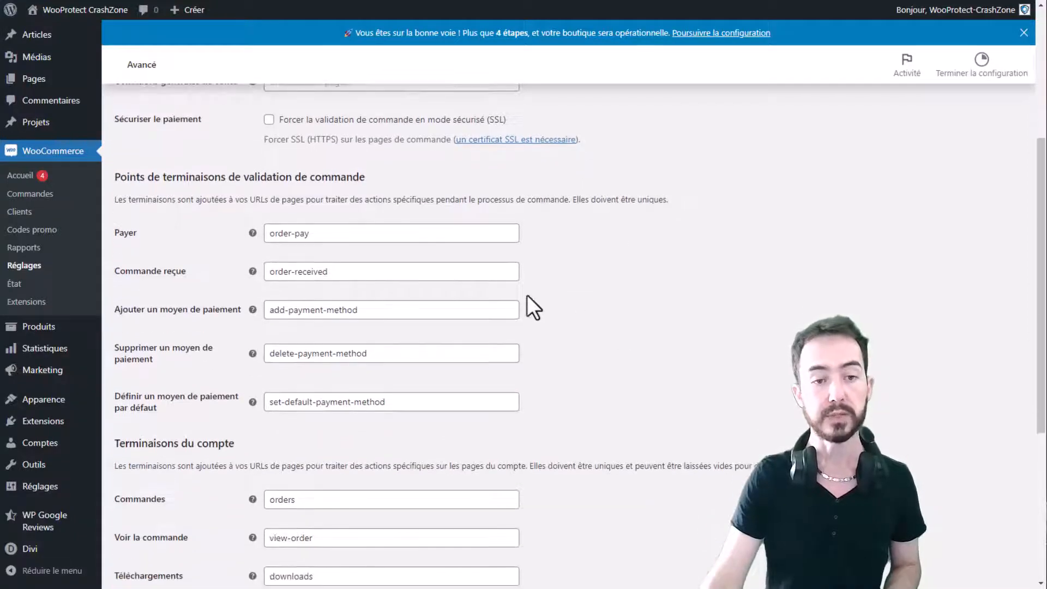
pyautogui.moveTo(381, 236); pyautogui.dragTo(257, 236)
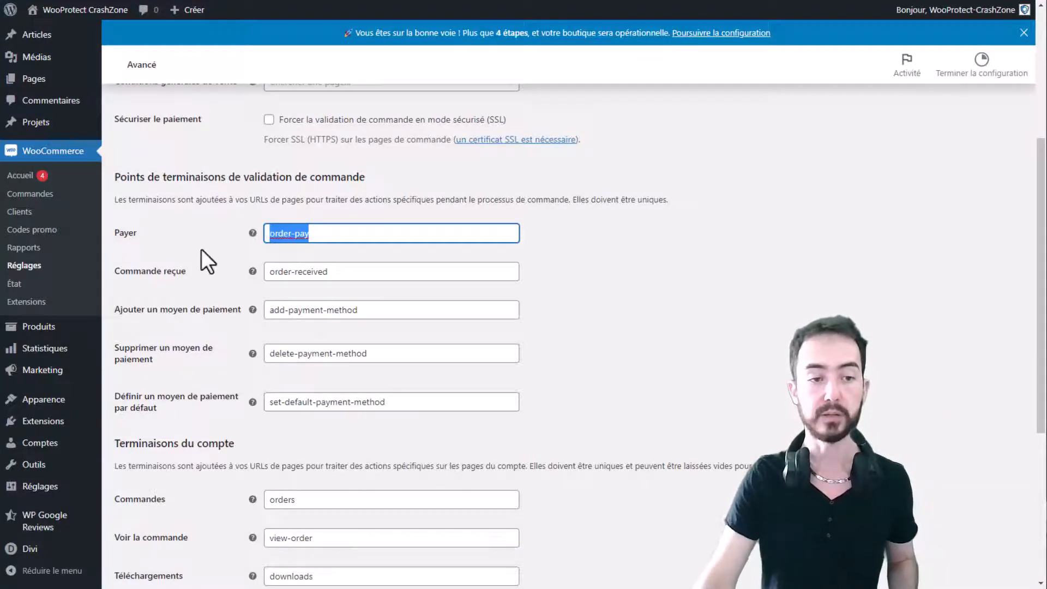
pyautogui.moveTo(208, 280); pyautogui.dragTo(116, 233)
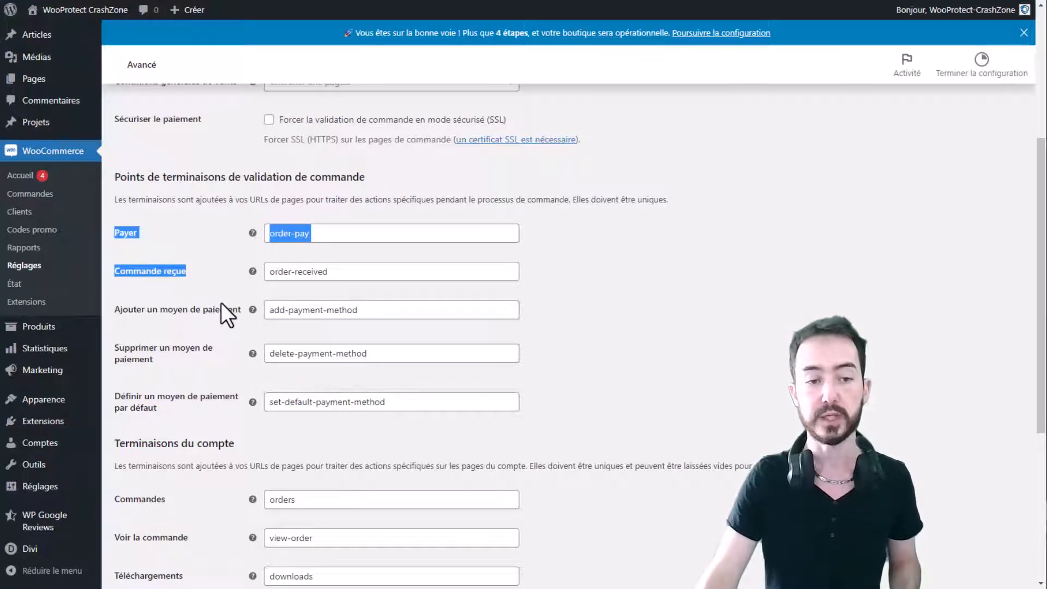
pyautogui.moveTo(221, 303); pyautogui.dragTo(127, 310)
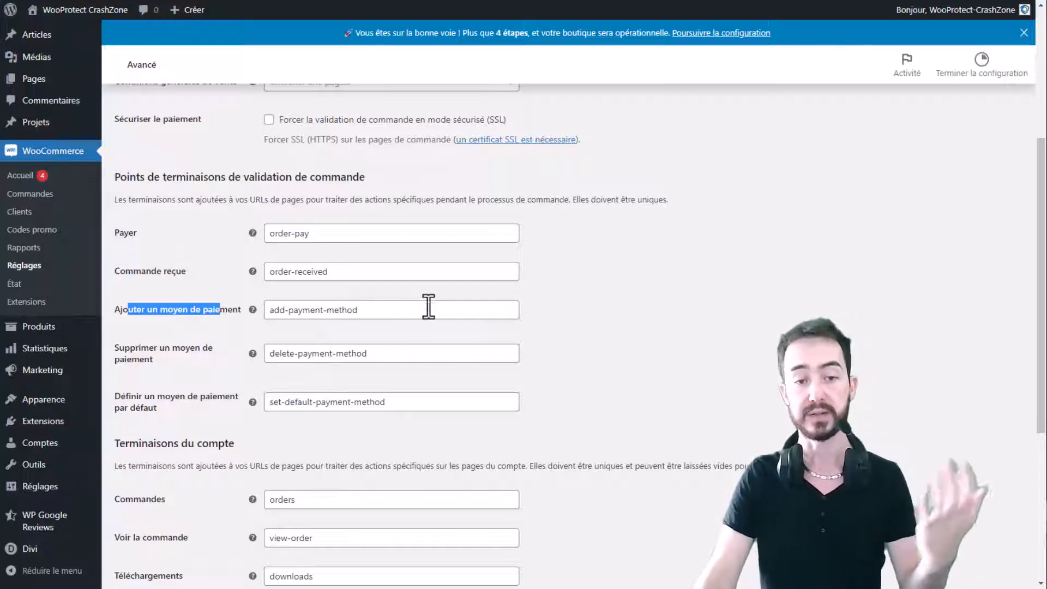
pyautogui.moveTo(366, 309); pyautogui.dragTo(248, 309)
pyautogui.moveTo(397, 355); pyautogui.dragTo(248, 356)
pyautogui.click(592, 343)
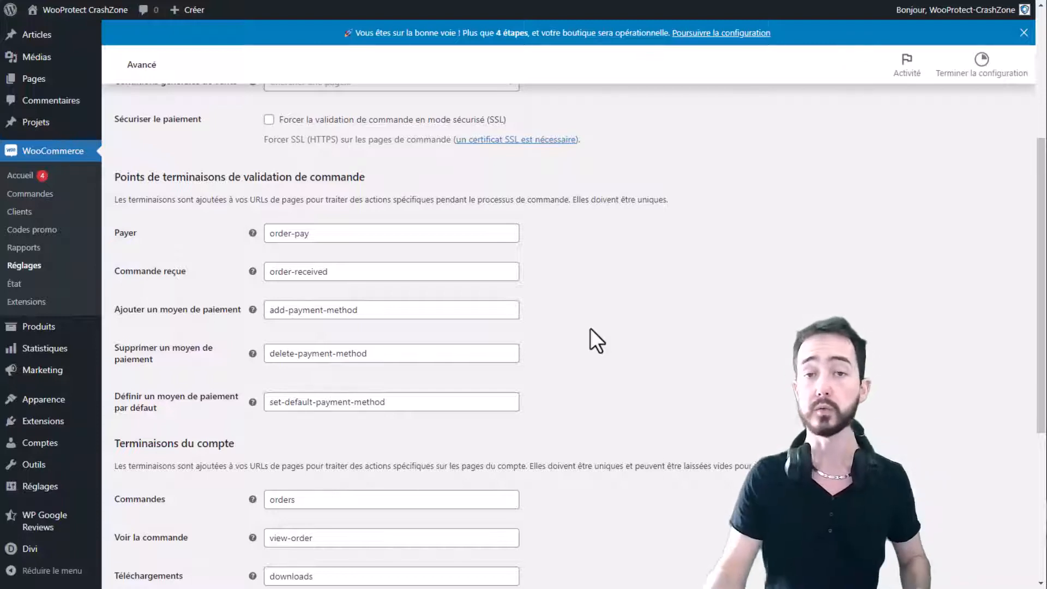
pyautogui.moveTo(349, 234); pyautogui.dragTo(258, 238)
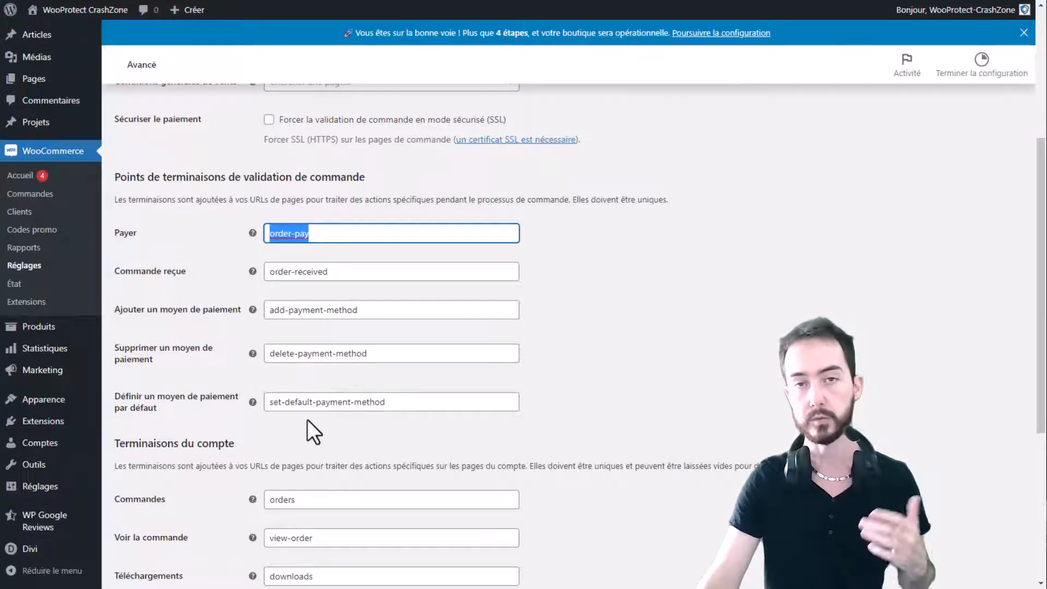
# Review the heading and description of the Points de terminaisons de validation de commande section.
pyautogui.moveTo(42, 493)
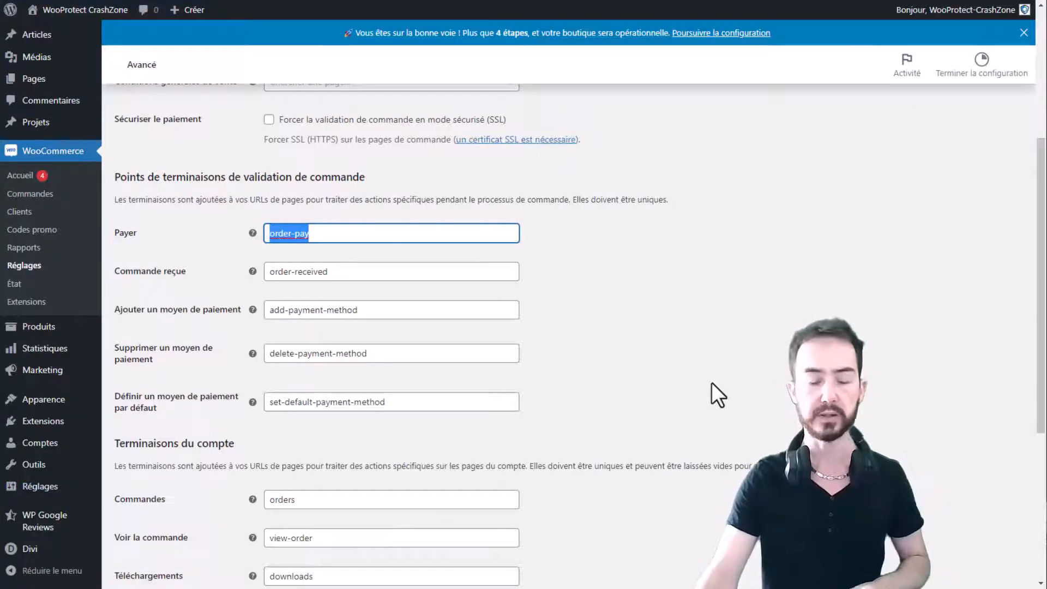
pyautogui.click(718, 344)
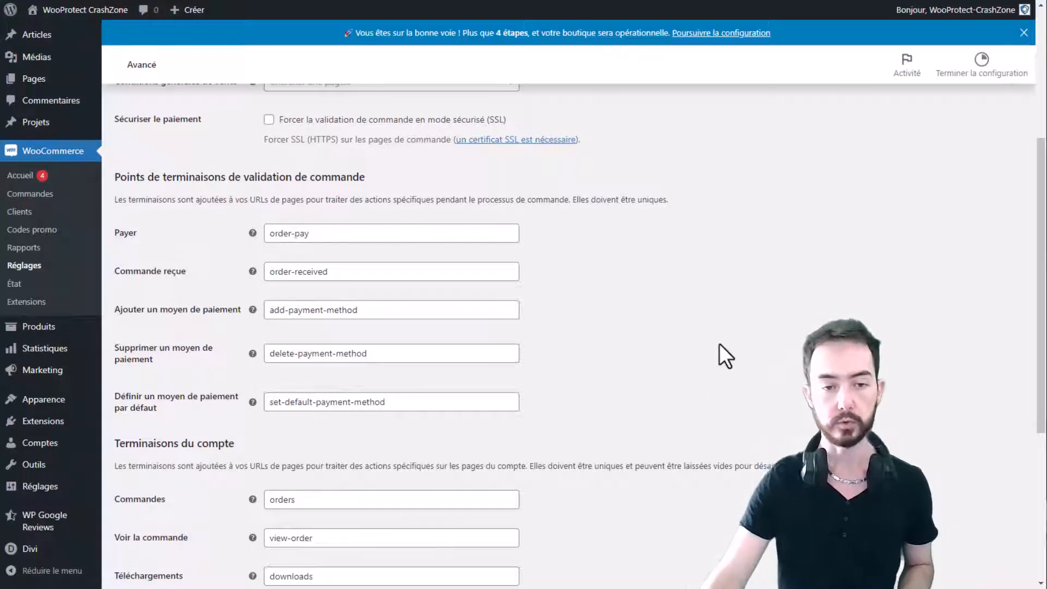
pyautogui.scroll(-1, 715, 348)
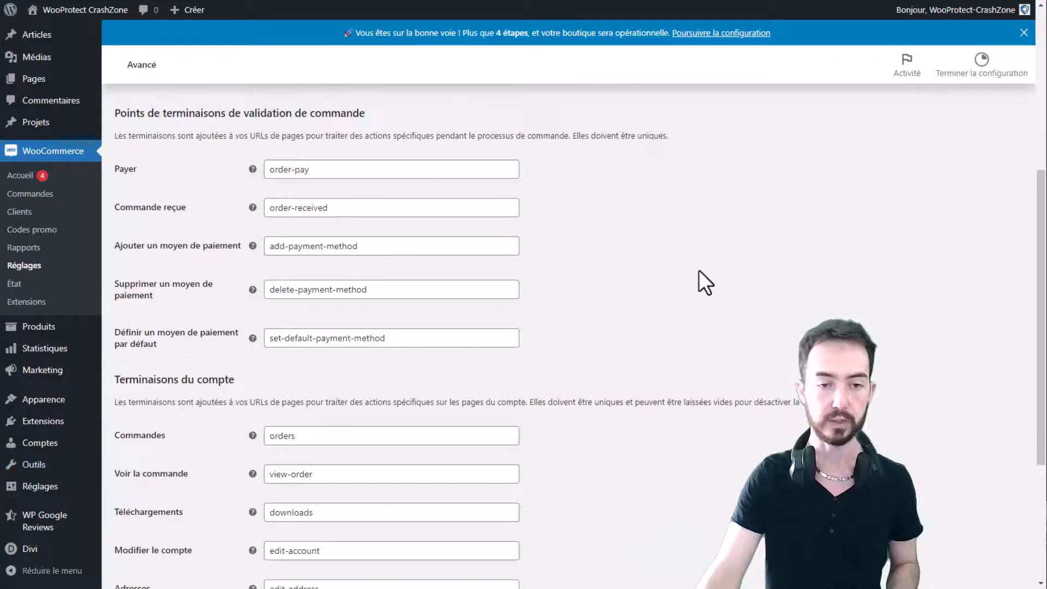
pyautogui.scroll(-1, 183, 185)
pyautogui.scroll(2, 184, 191)
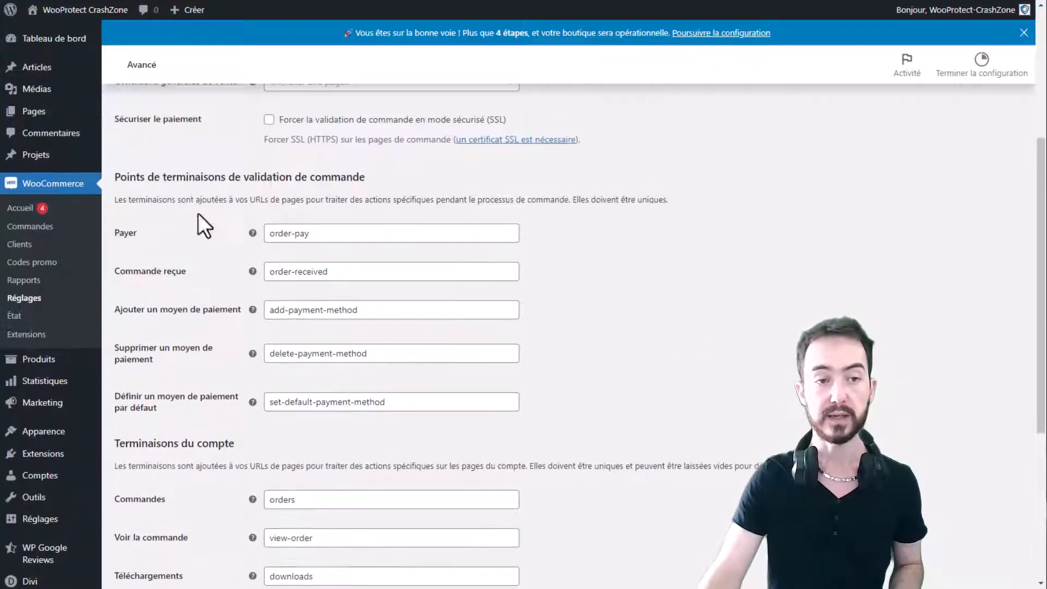
pyautogui.moveTo(180, 200); pyautogui.dragTo(359, 178)
pyautogui.click(251, 173)
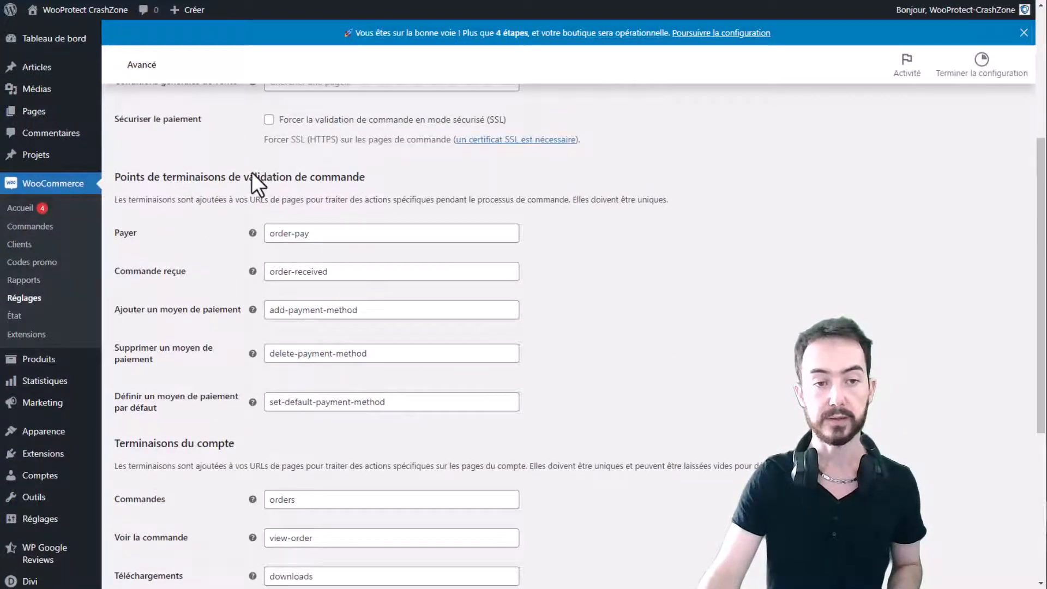
pyautogui.moveTo(201, 177); pyautogui.dragTo(346, 172)
# Examine the Terminaisons du compte endpoints, from Commandes and Voir la commande through Adresses to Déconnexion.
pyautogui.scroll(-1, 230, 253)
pyautogui.scroll(-4, 231, 253)
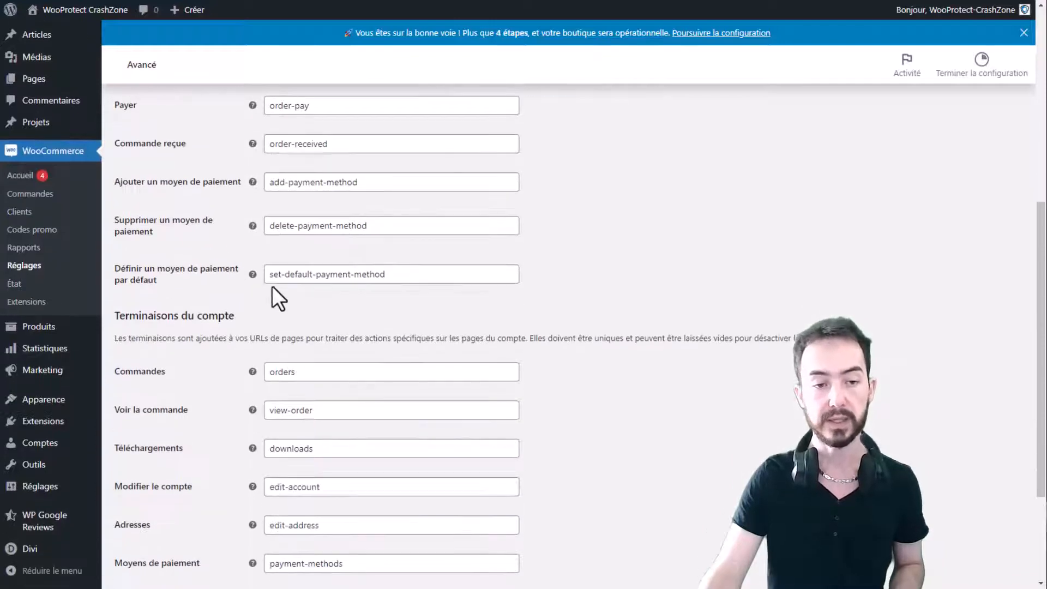
pyautogui.moveTo(125, 190); pyautogui.dragTo(238, 182)
pyautogui.click(247, 189)
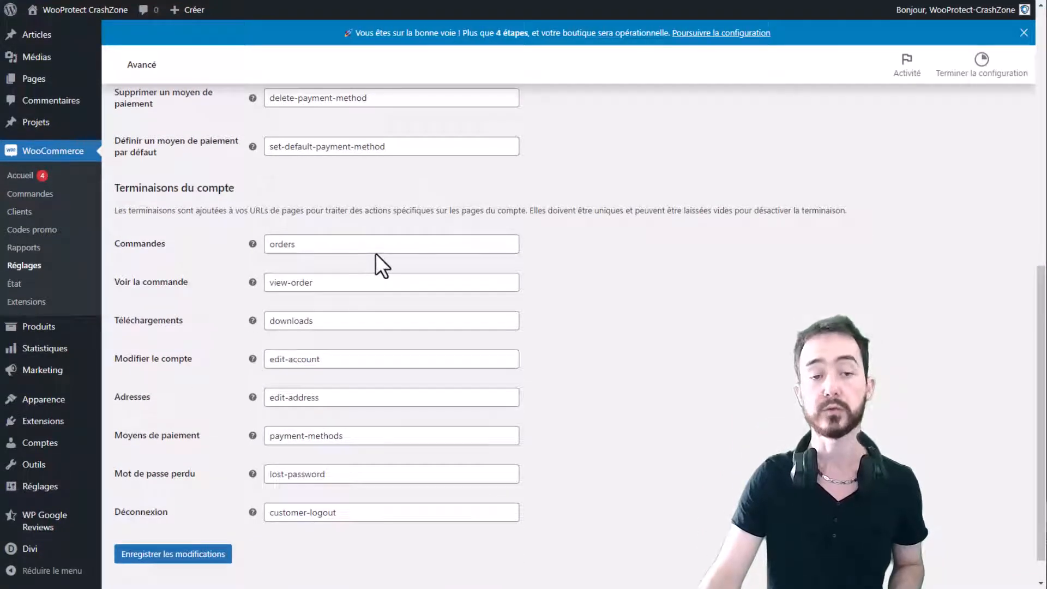
pyautogui.press('Tab')
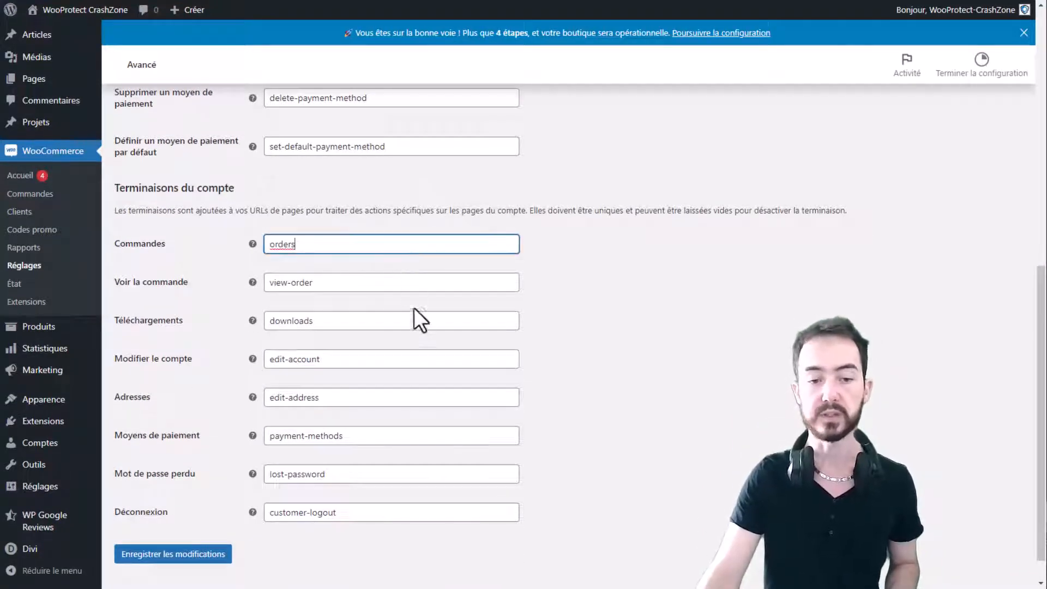
pyautogui.press('Tab')
pyautogui.press('Tab')
pyautogui.press('Tab')
pyautogui.press('Tab')
pyautogui.scroll(-1, 572, 349)
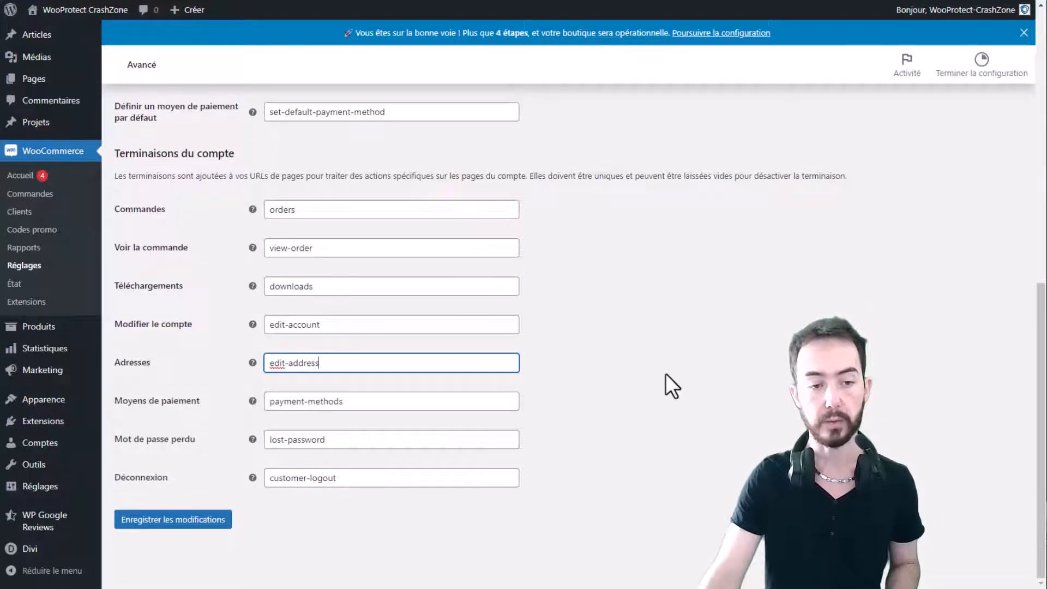
# Check the Conditions générales de vente page search under Installation des pages without choosing a page.
pyautogui.scroll(10, 663, 398)
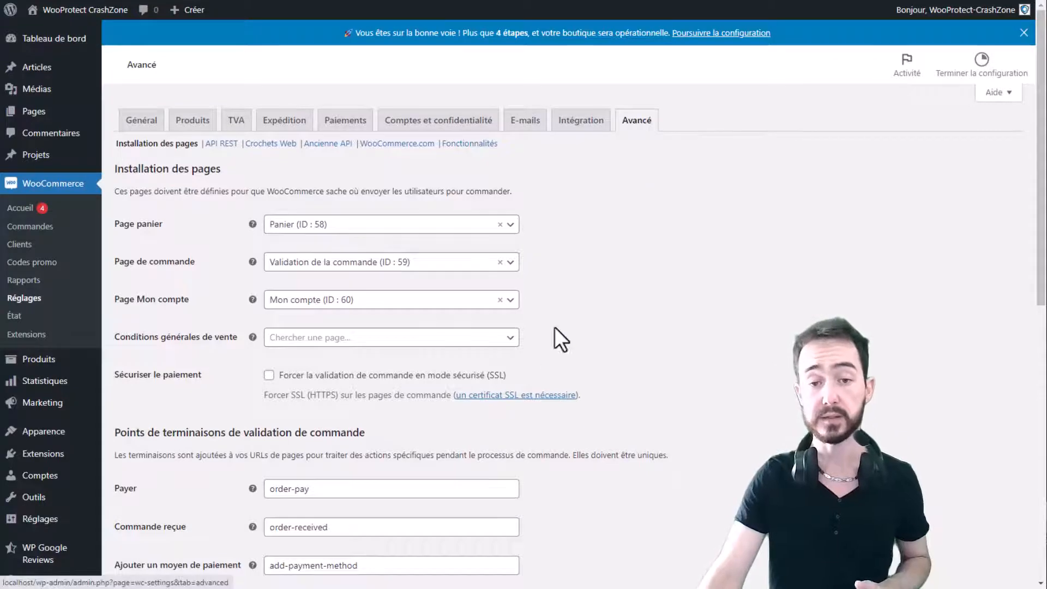
pyautogui.click(501, 337)
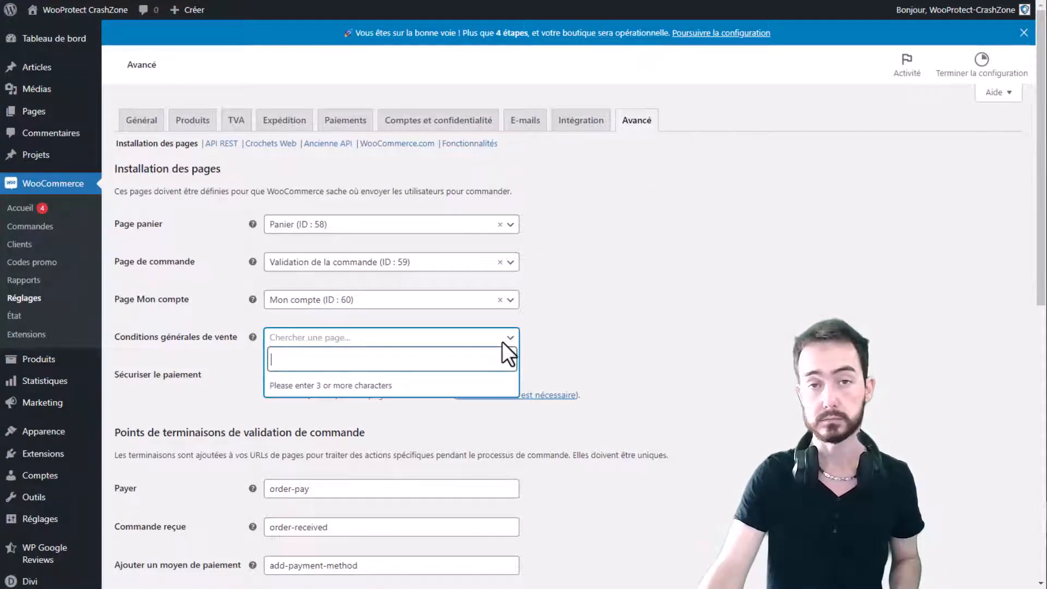
pyautogui.click(501, 337)
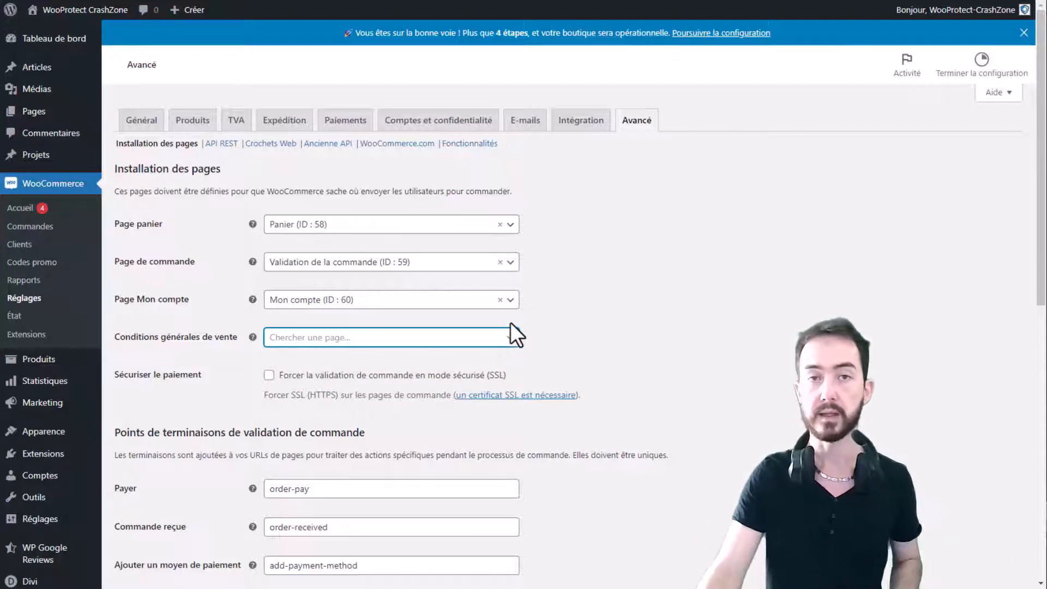
pyautogui.click(567, 304)
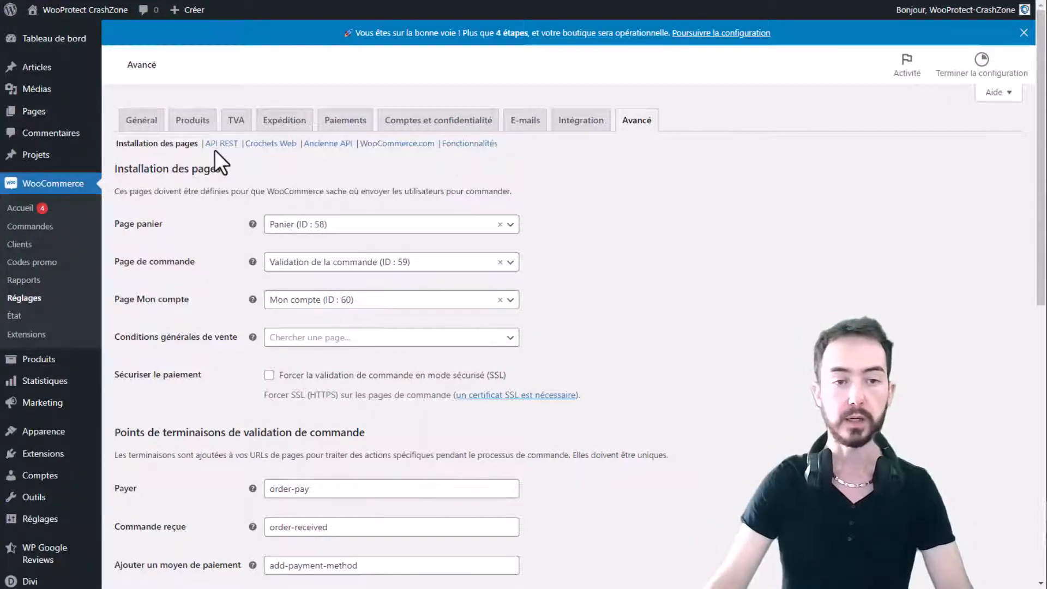
# Look through the API REST, Crochets Web and Ancienne API sections of the Avancé settings.
pyautogui.click(210, 145)
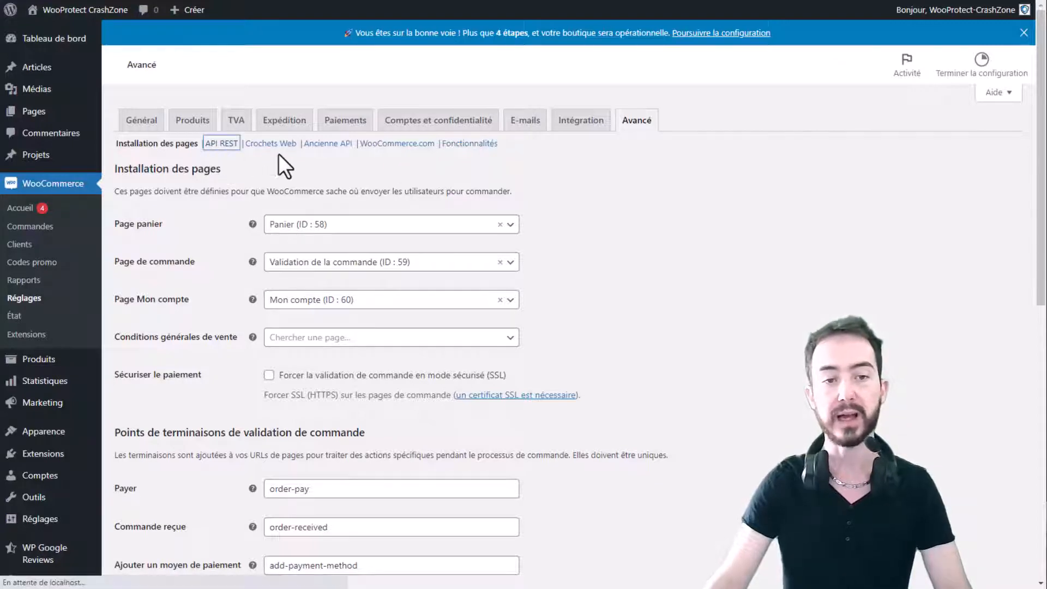
pyautogui.click(269, 120)
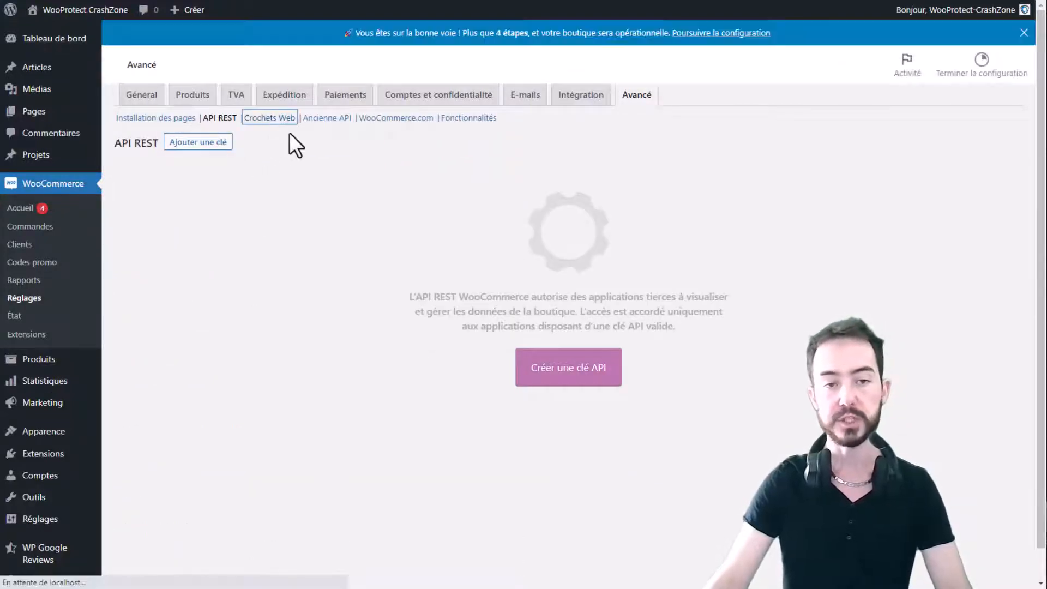
pyautogui.click(321, 121)
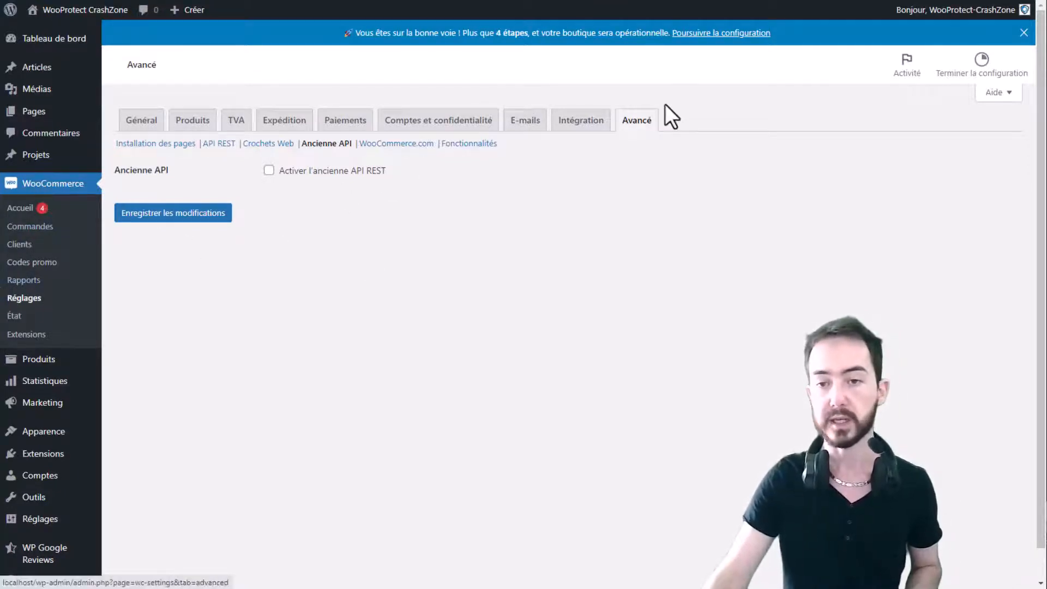
pyautogui.click(217, 144)
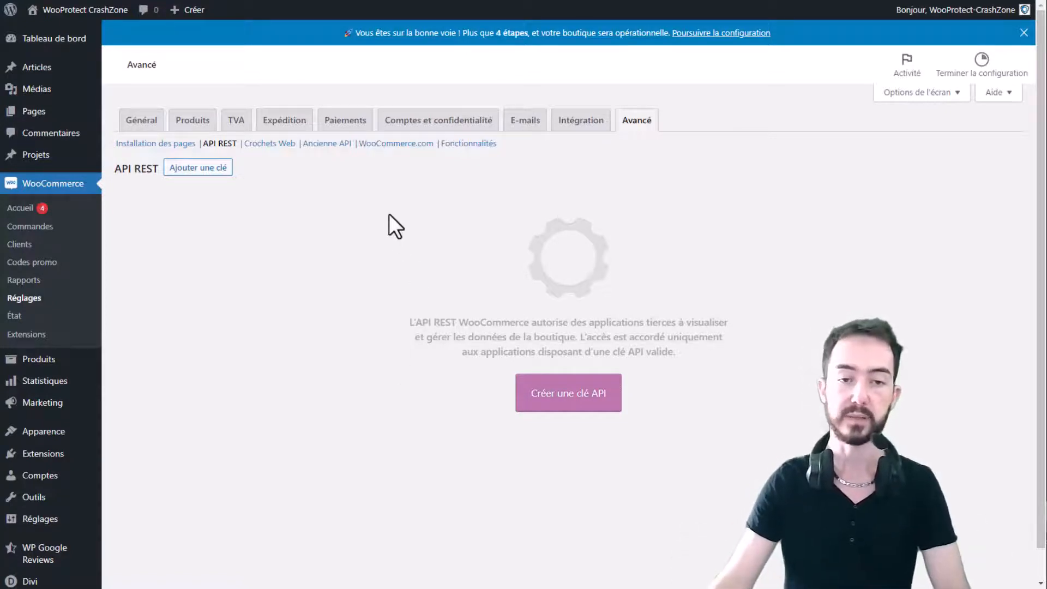
# Open the WooCommerce.com section and examine the Activer le suivi d'utilisation and Afficher des suggestions options.
pyautogui.click(397, 144)
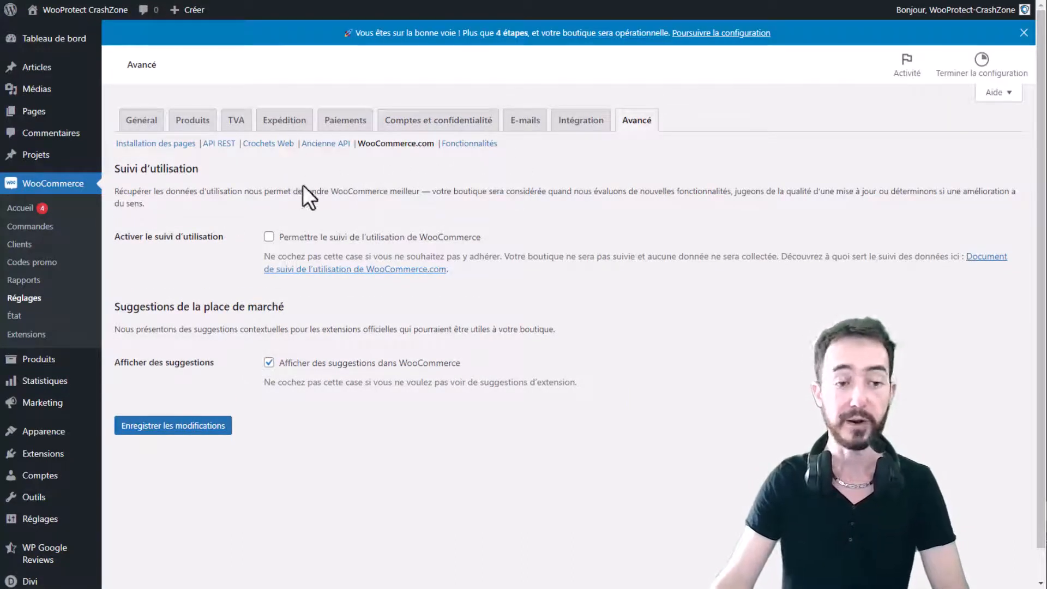
pyautogui.moveTo(130, 236); pyautogui.dragTo(215, 236)
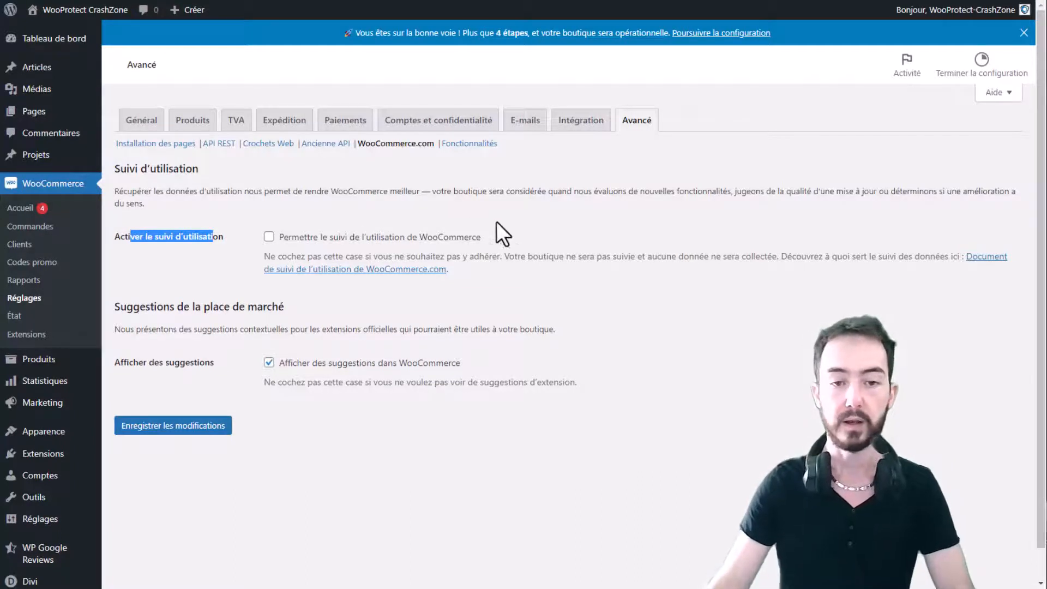
pyautogui.click(509, 242)
pyautogui.moveTo(448, 237); pyautogui.dragTo(532, 292)
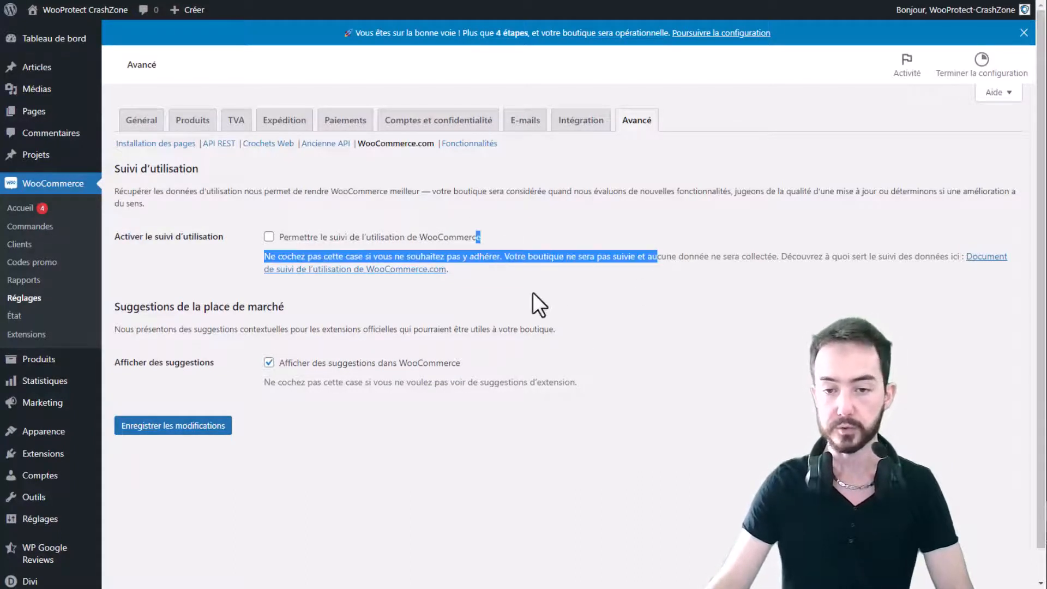
pyautogui.click(607, 315)
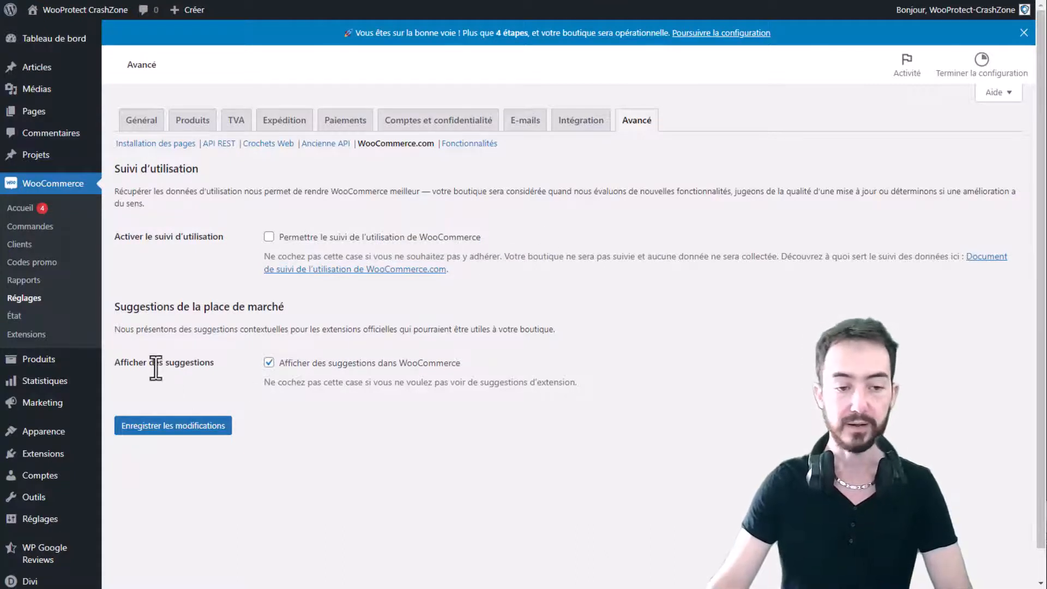
pyautogui.moveTo(155, 364); pyautogui.dragTo(197, 364)
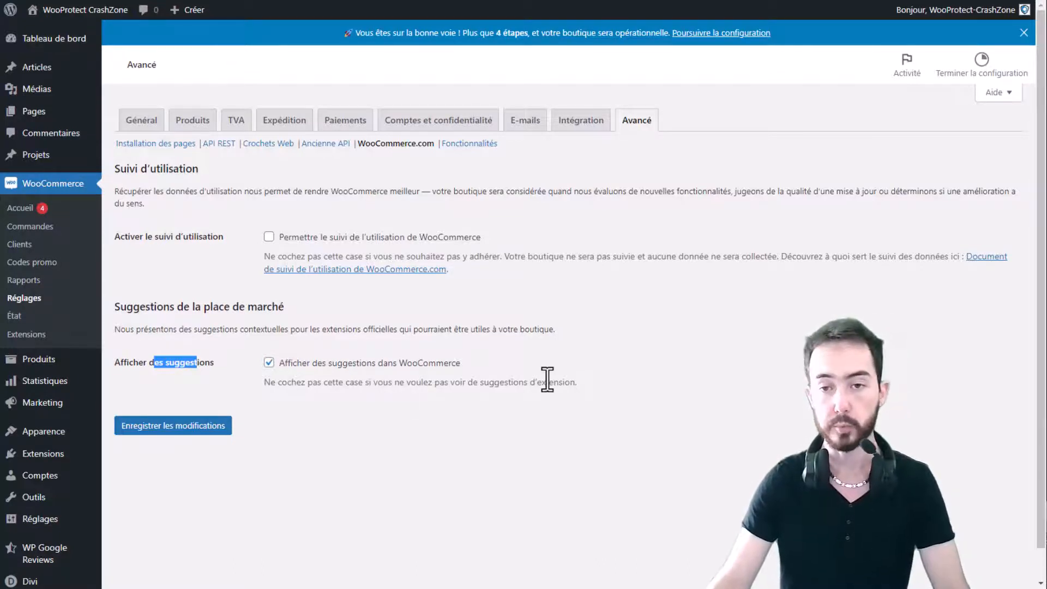
# Open the Fonctionnalités section and examine the Activer WooCommerce Analytics option.
pyautogui.click(470, 144)
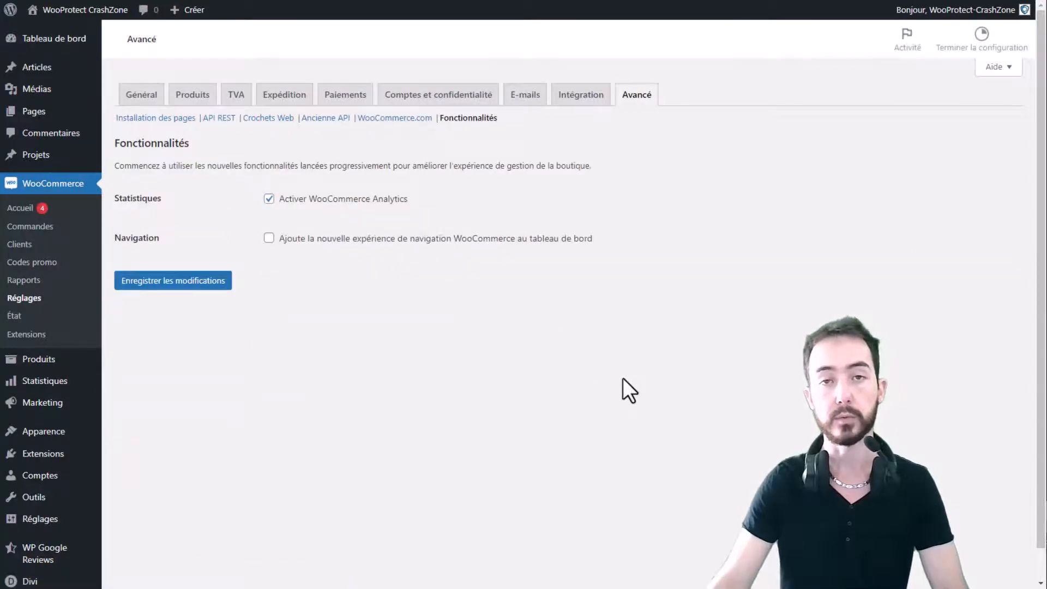
pyautogui.moveTo(407, 224); pyautogui.dragTo(308, 225)
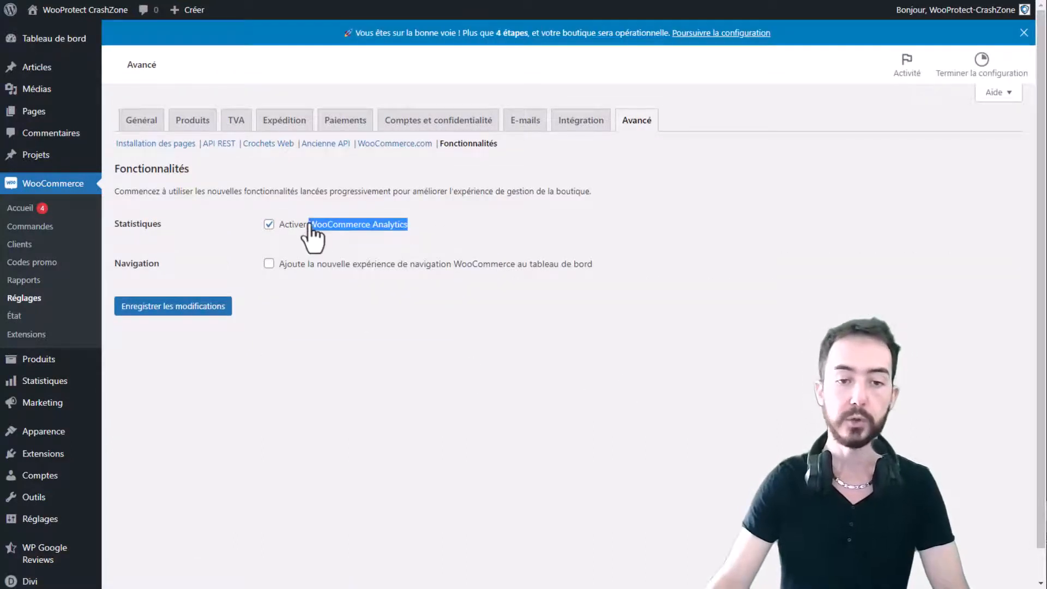
pyautogui.click(449, 384)
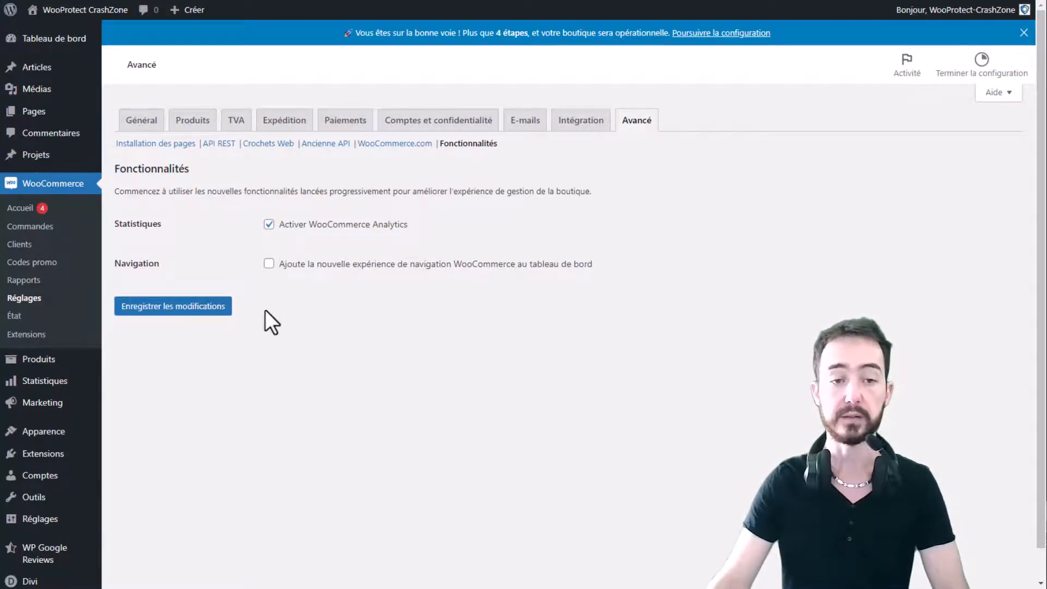
# Examine the Navigation option for the new WooCommerce navigation experience and save the Fonctionnalités settings.
pyautogui.moveTo(155, 264); pyautogui.dragTo(120, 270)
pyautogui.click(240, 293)
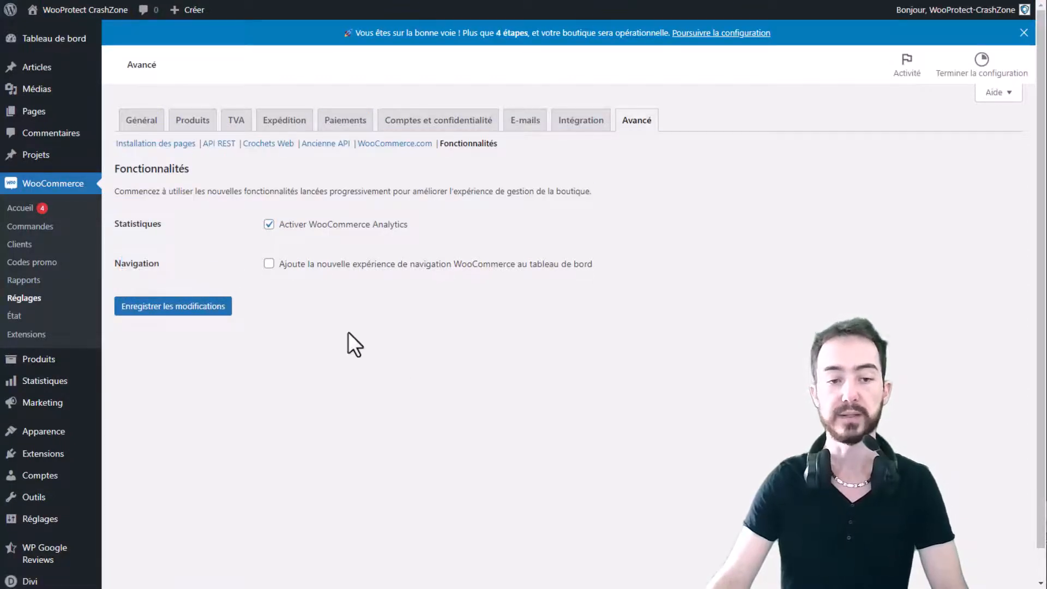
pyautogui.moveTo(315, 265); pyautogui.dragTo(630, 333)
pyautogui.click(561, 469)
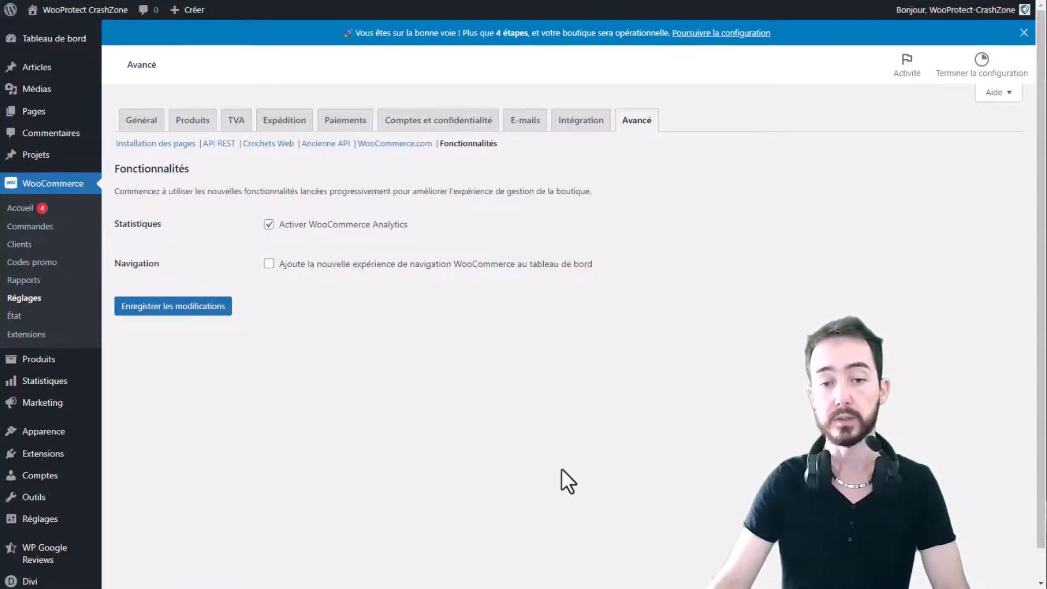
pyautogui.click(208, 307)
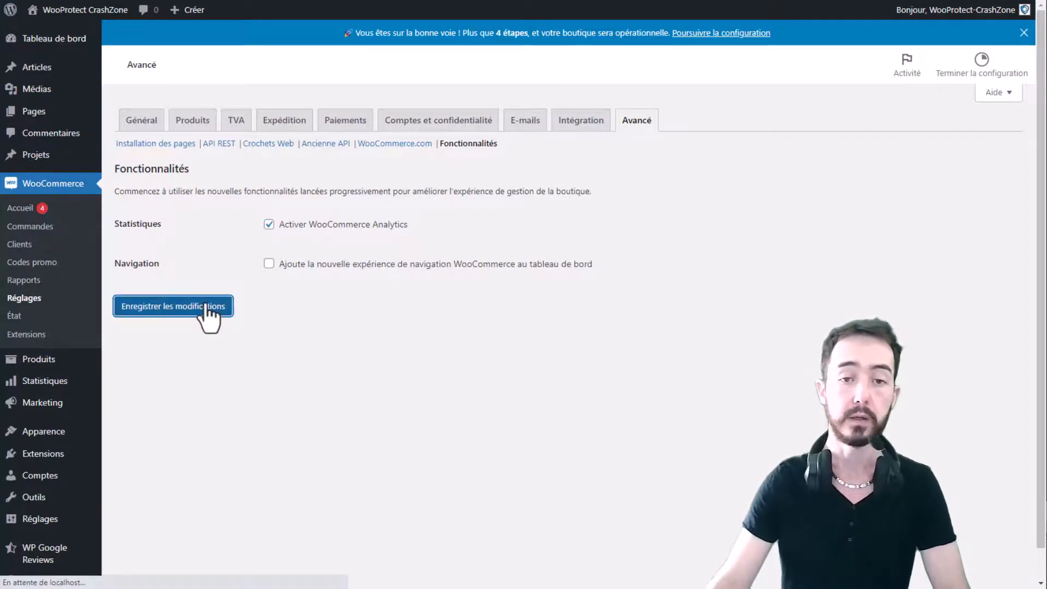